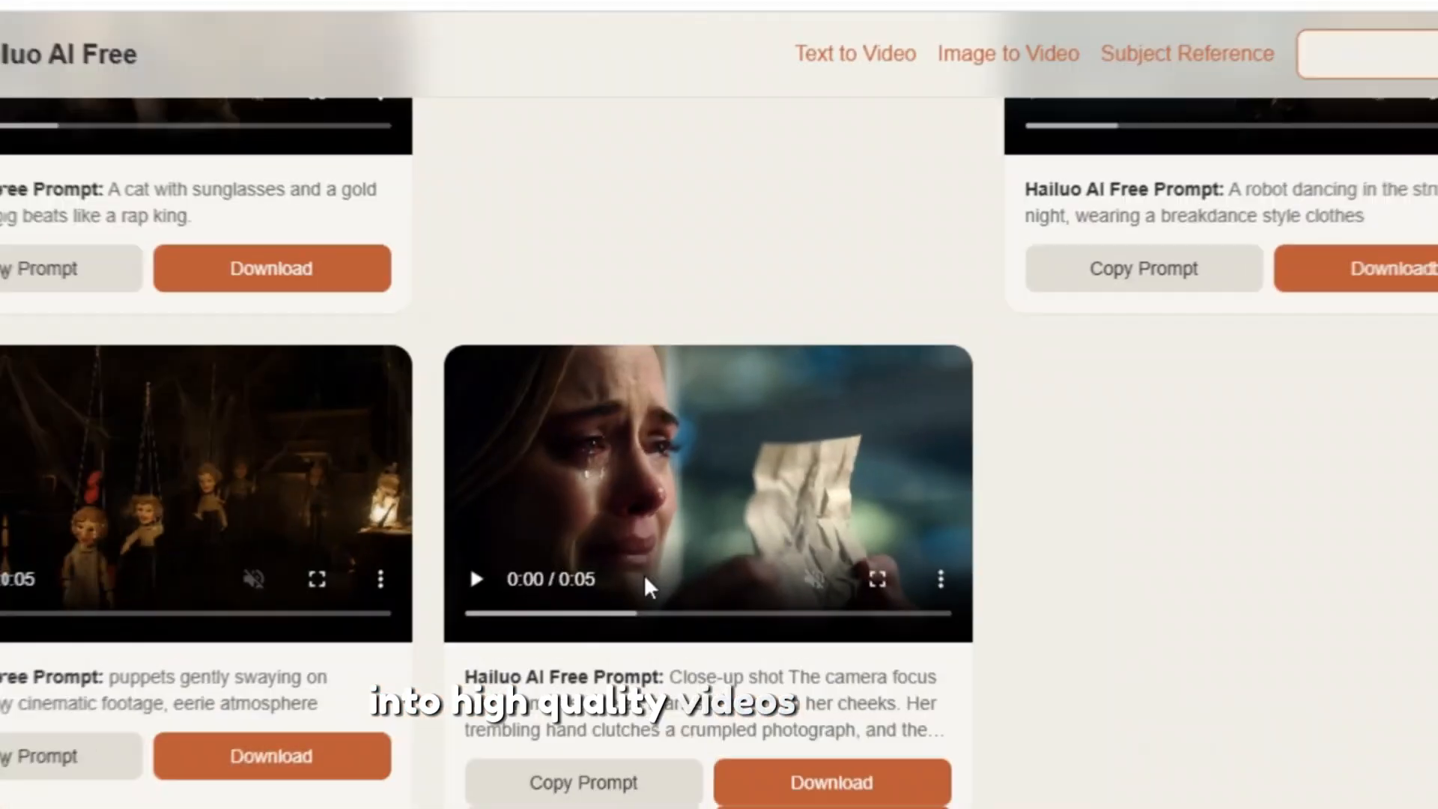
- Leave the sample video showcase and open the Image to Video generator at its image upload and prompt form
scroll(642, 581, up, 5)
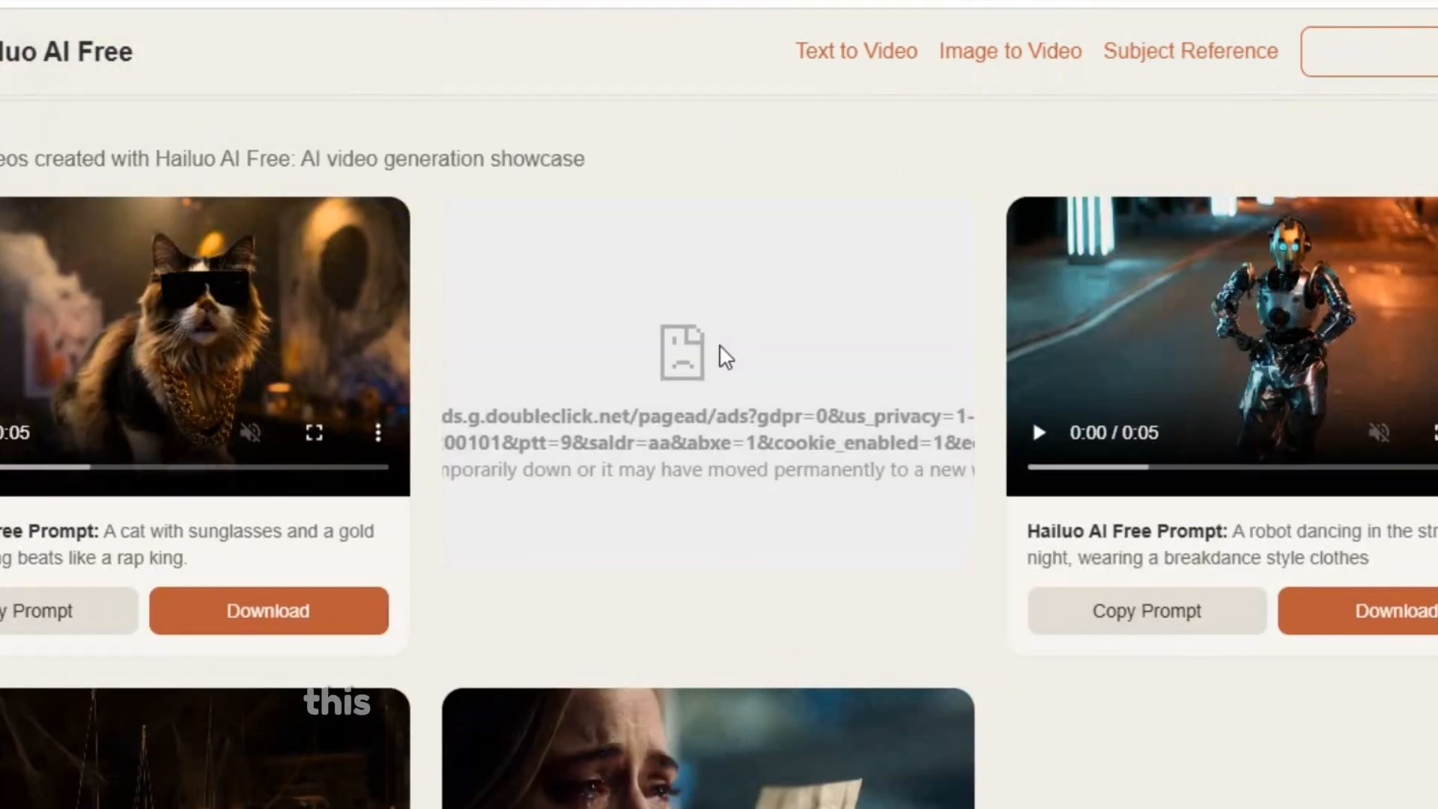
scroll(723, 358, up, 10)
click(999, 107)
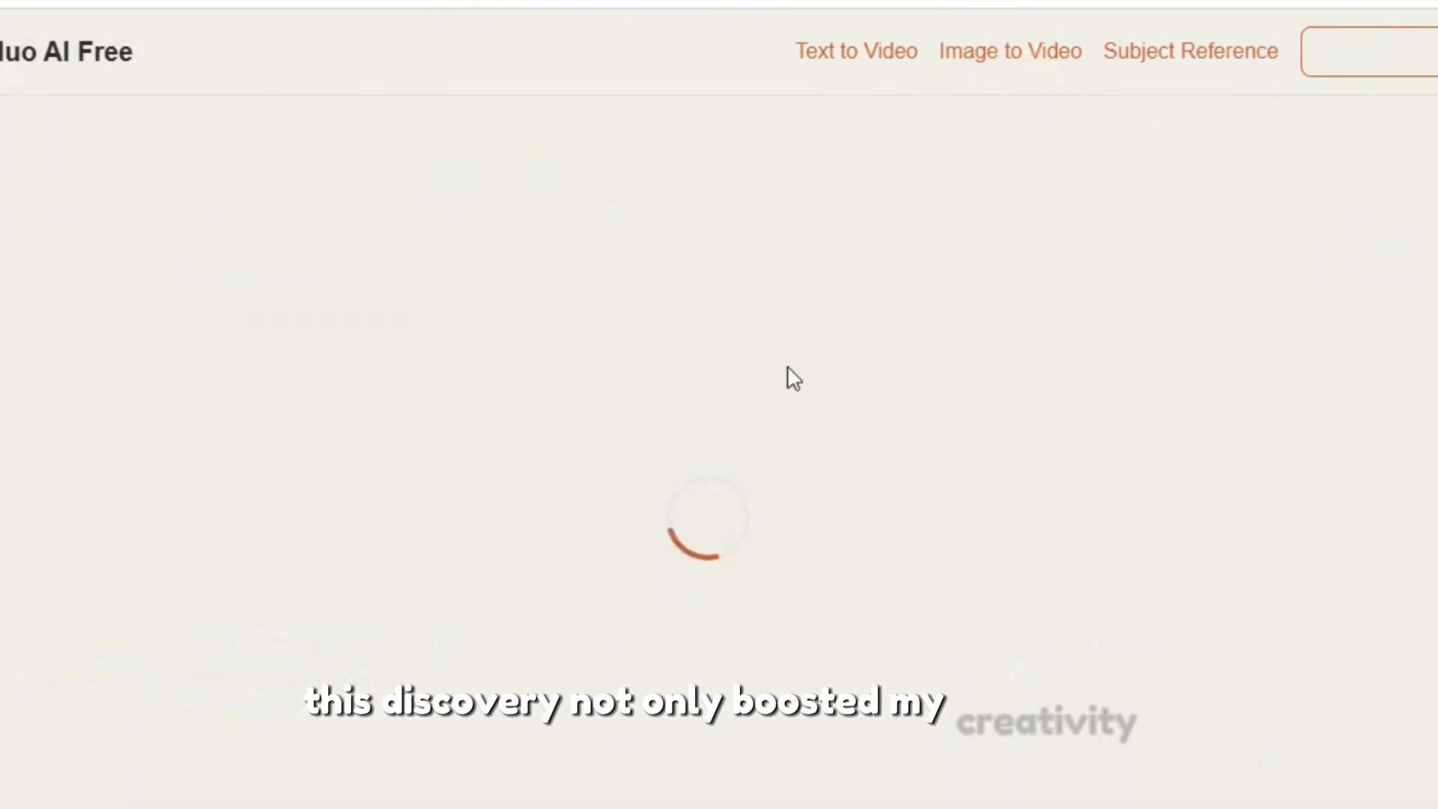
scroll(559, 475, down, 9)
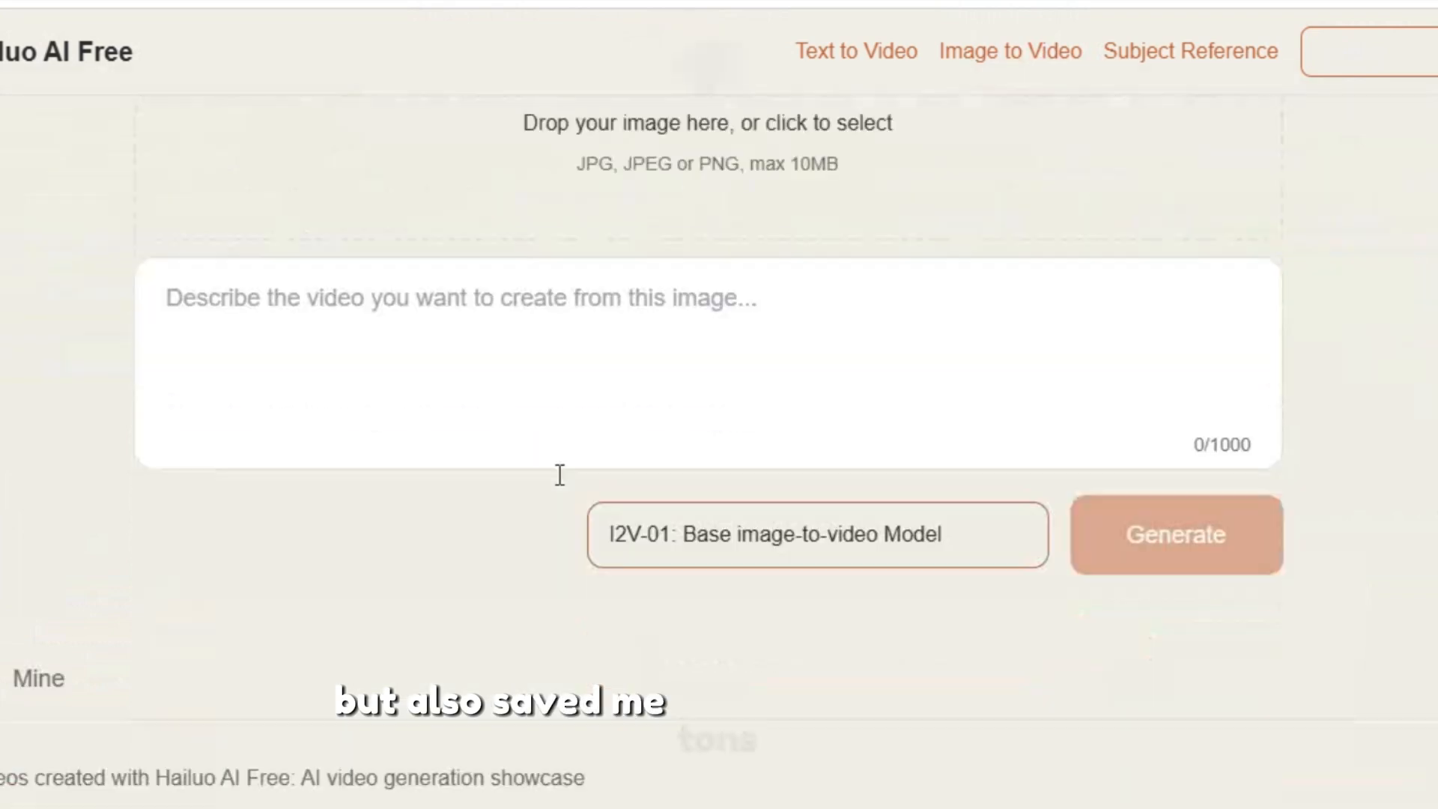
scroll(559, 474, down, 1)
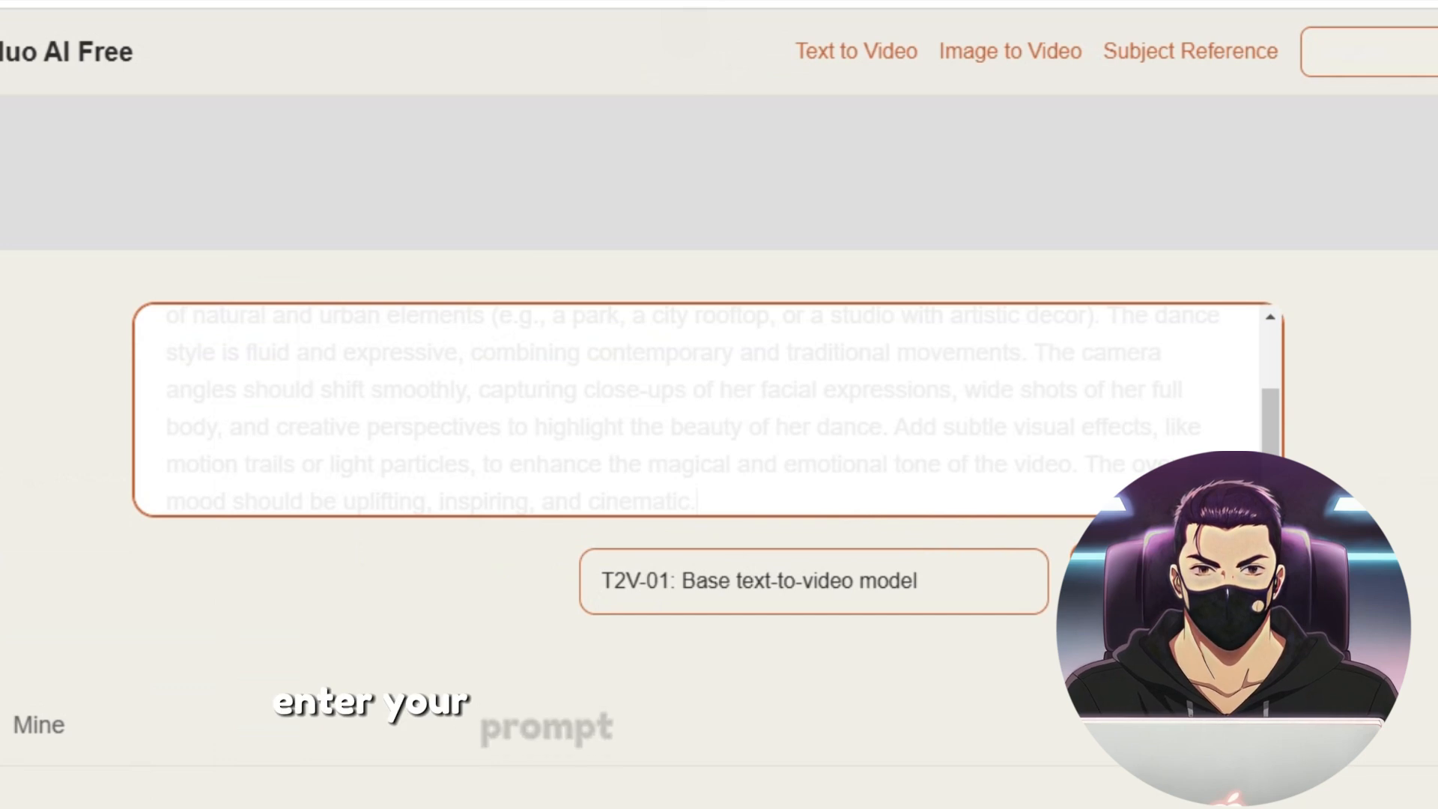
- Generate a video from the entered woman-dancing prompt with the T2V-01: Base text-to-video model
click(1176, 581)
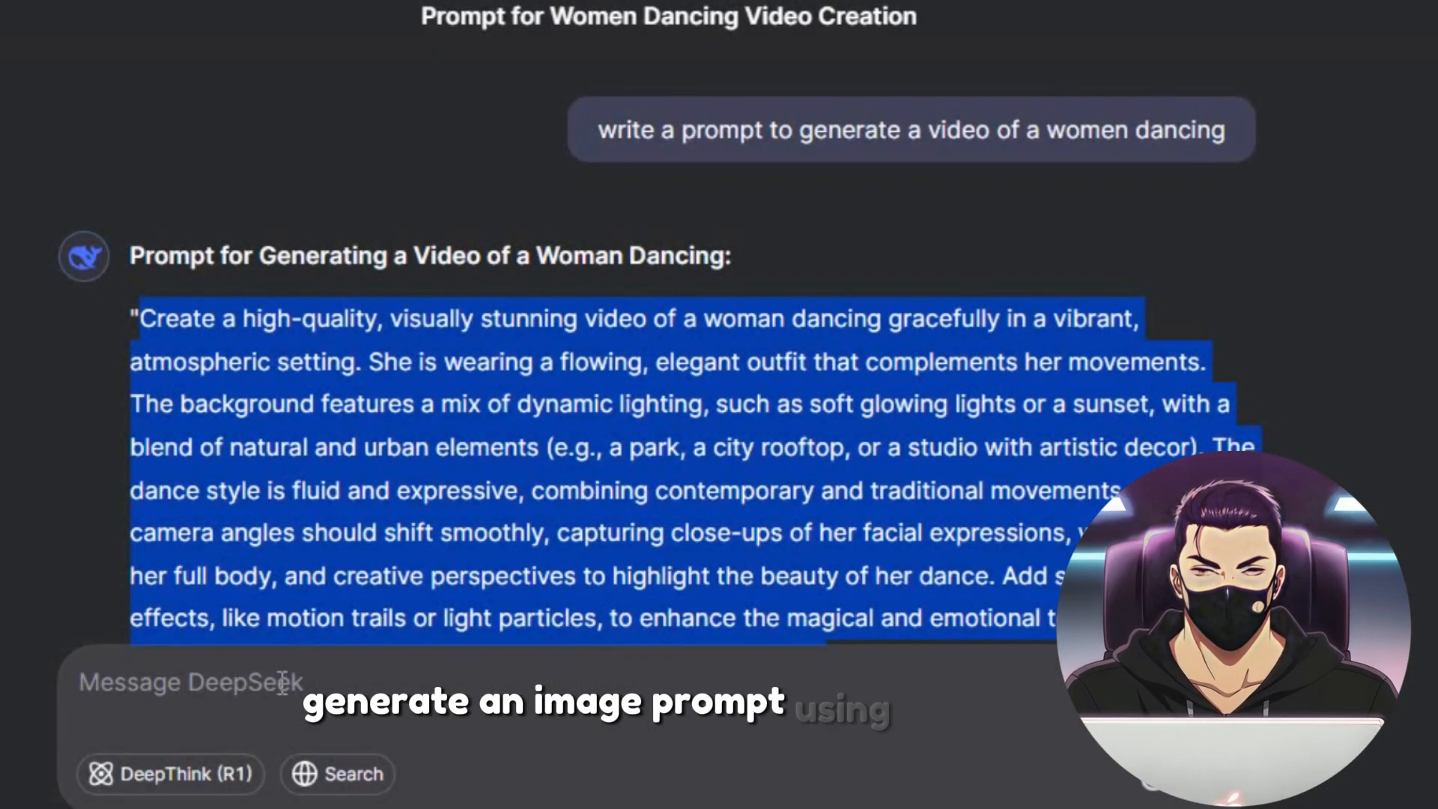
- In the DeepSeek chat, write a request for a prompt to generate an image of a beautiful woman dancing in Arabic style
click(279, 695)
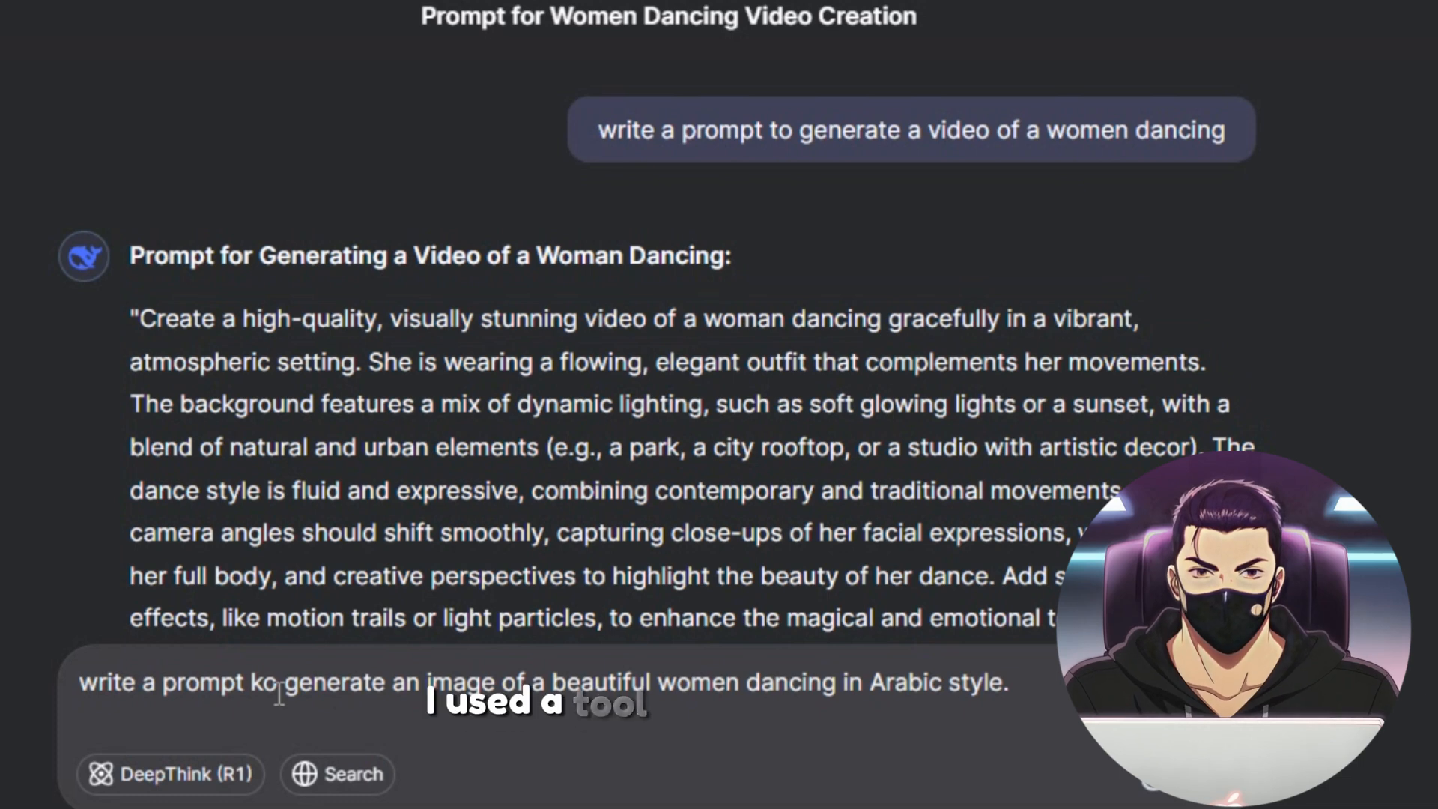
drag(1024, 687, 96, 672)
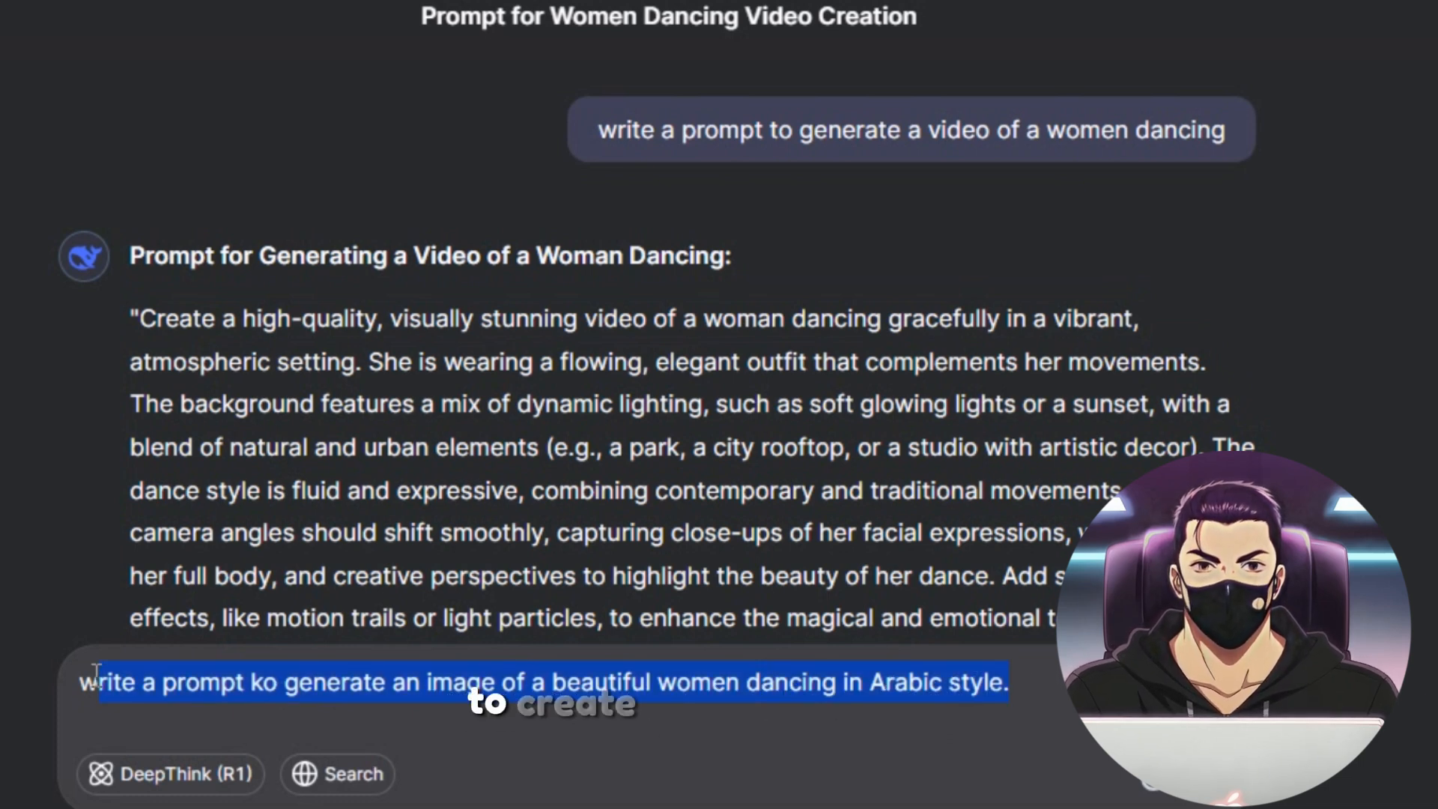
scroll(326, 458, down, 4)
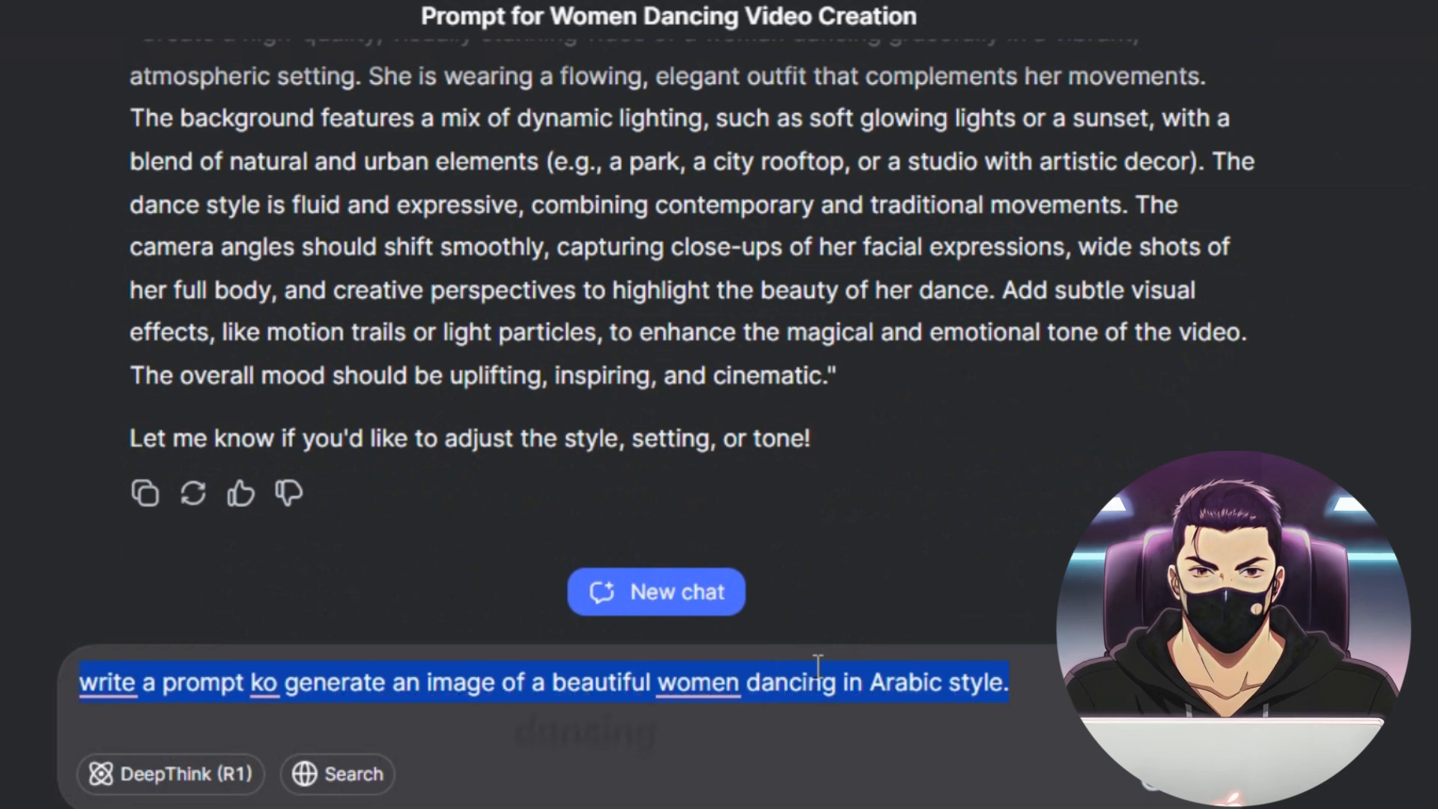
key(ctrl+x)
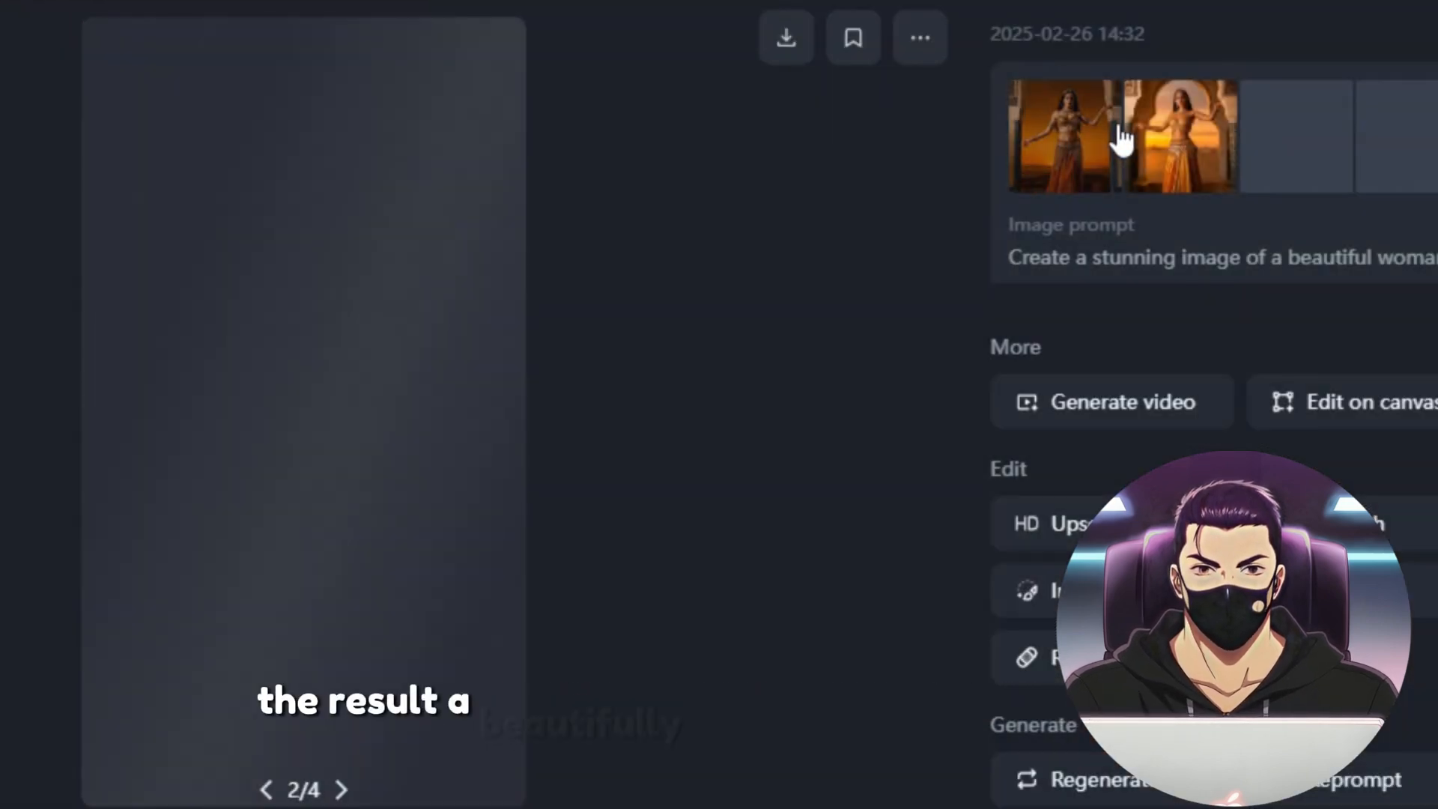
- In the image generator, look through the four Arabic dancer images and upscale the fourth one with the red skirt
click(1090, 166)
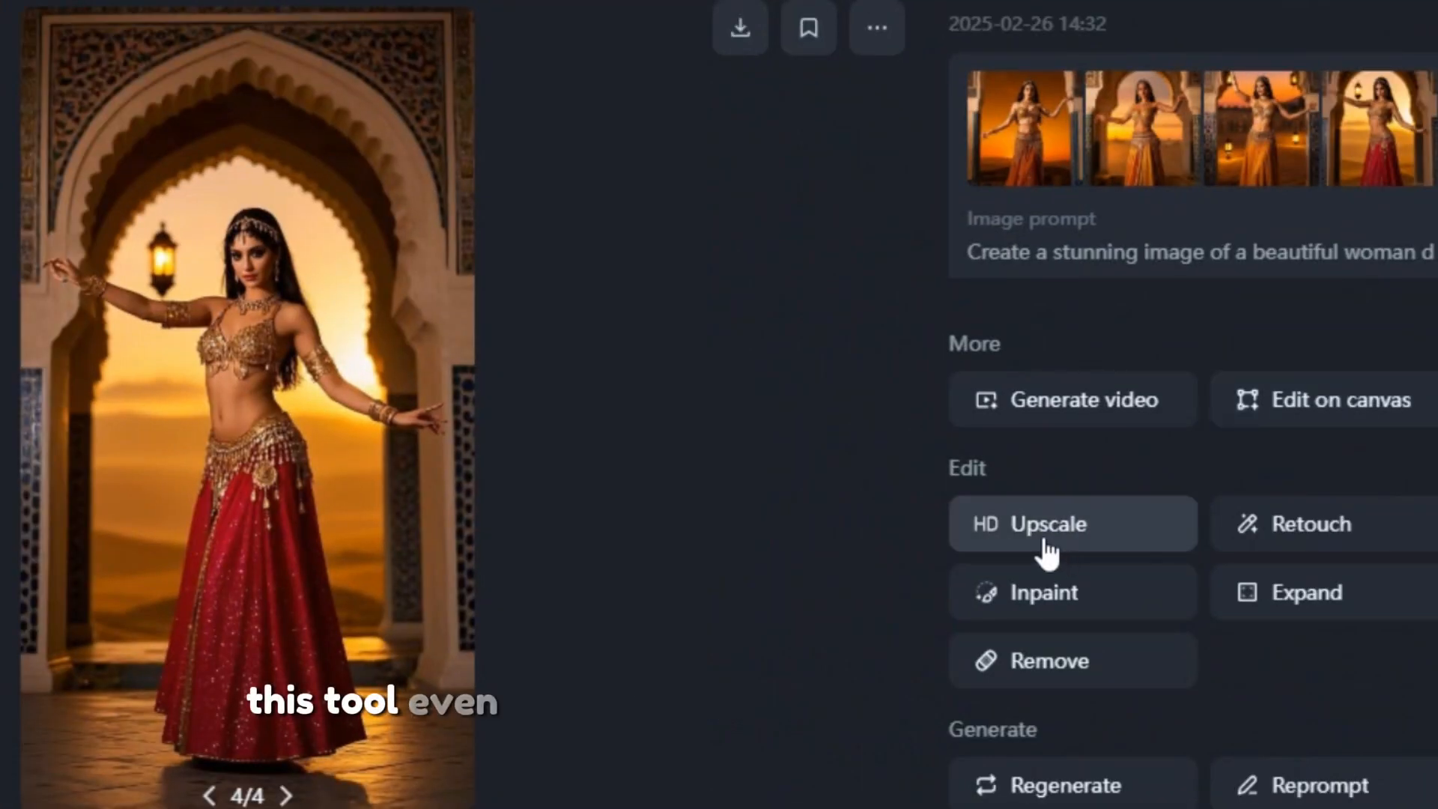
click(1048, 555)
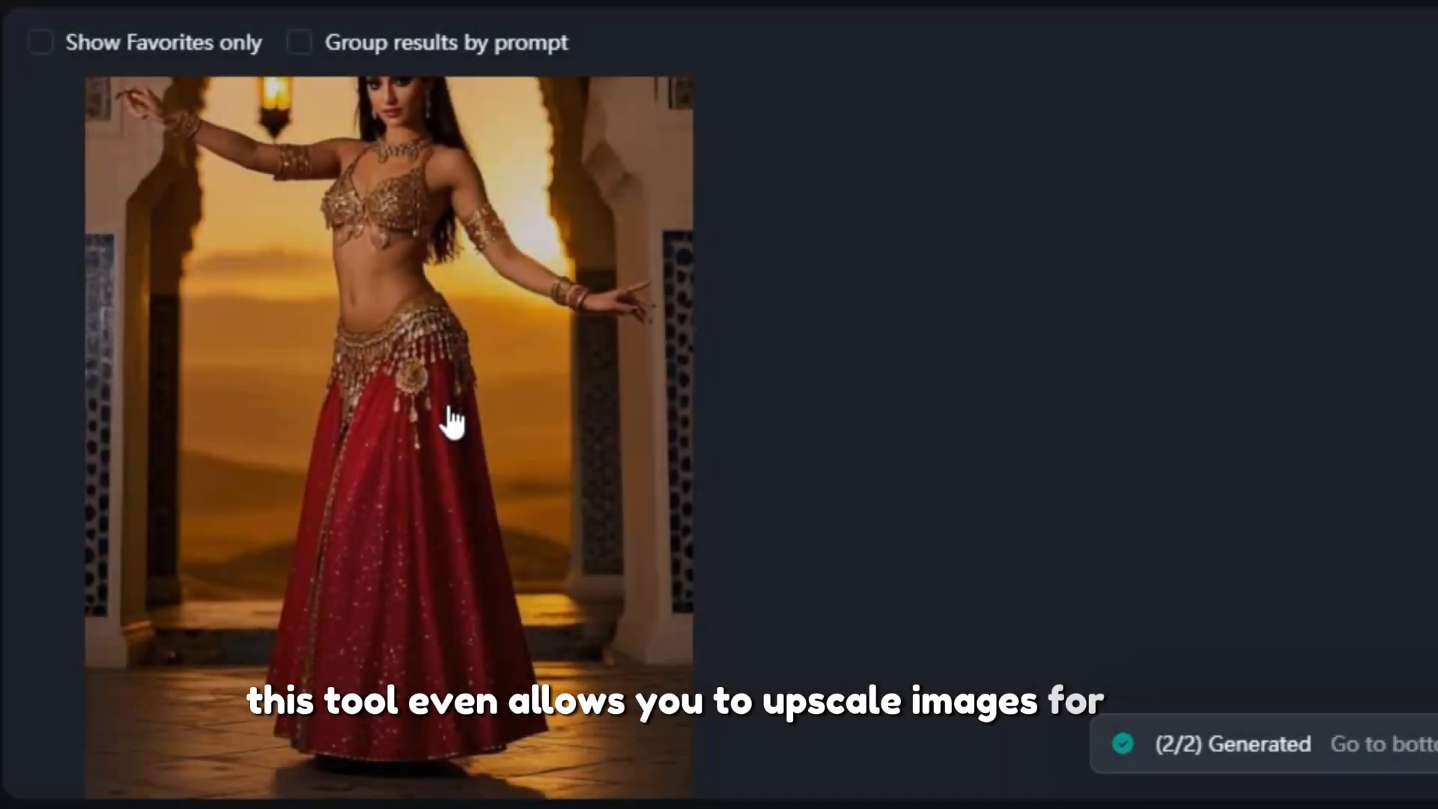
scroll(452, 421, up, 4)
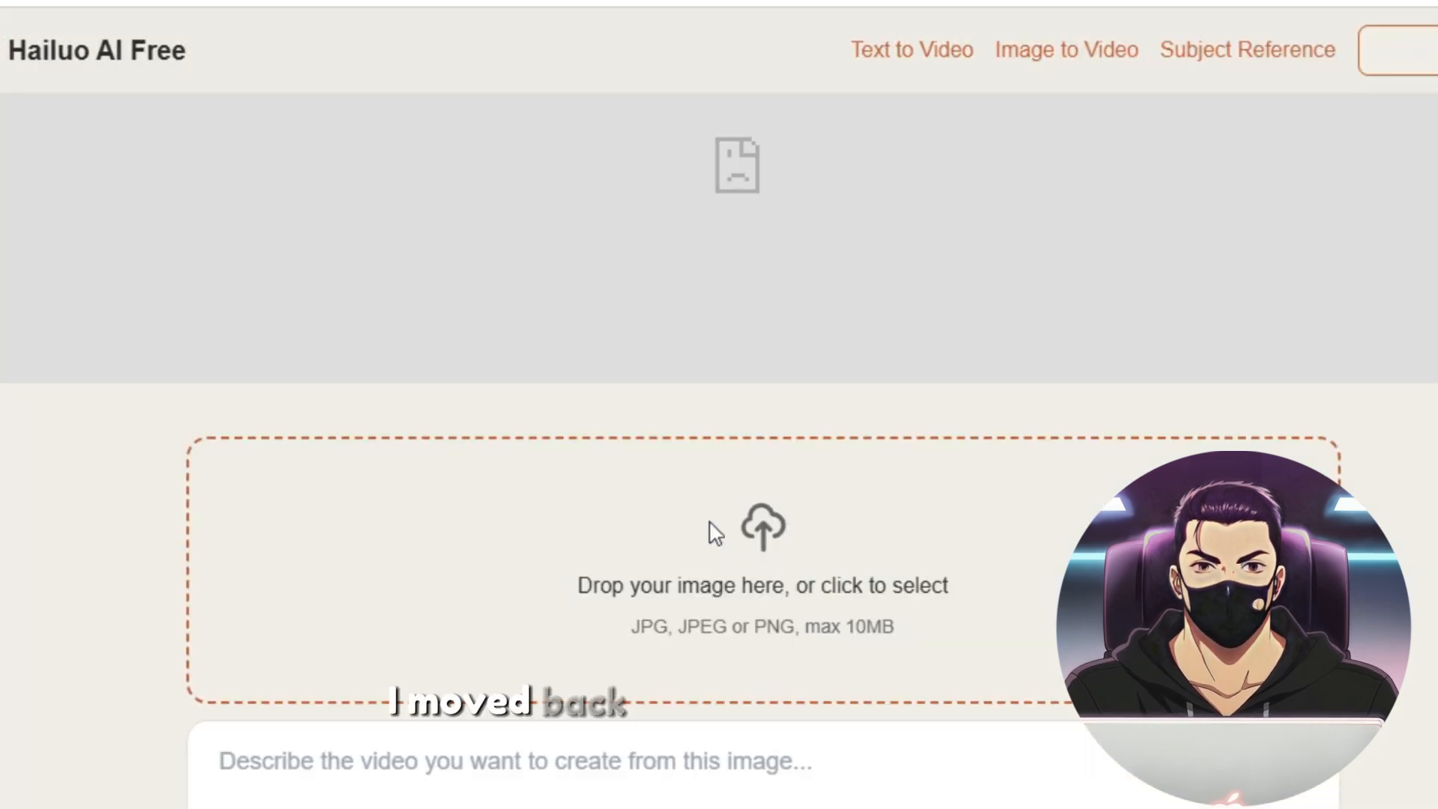
- Upload the Arabic dancer image from the Downloads folder to Hailuo AI's image-to-video form
click(710, 527)
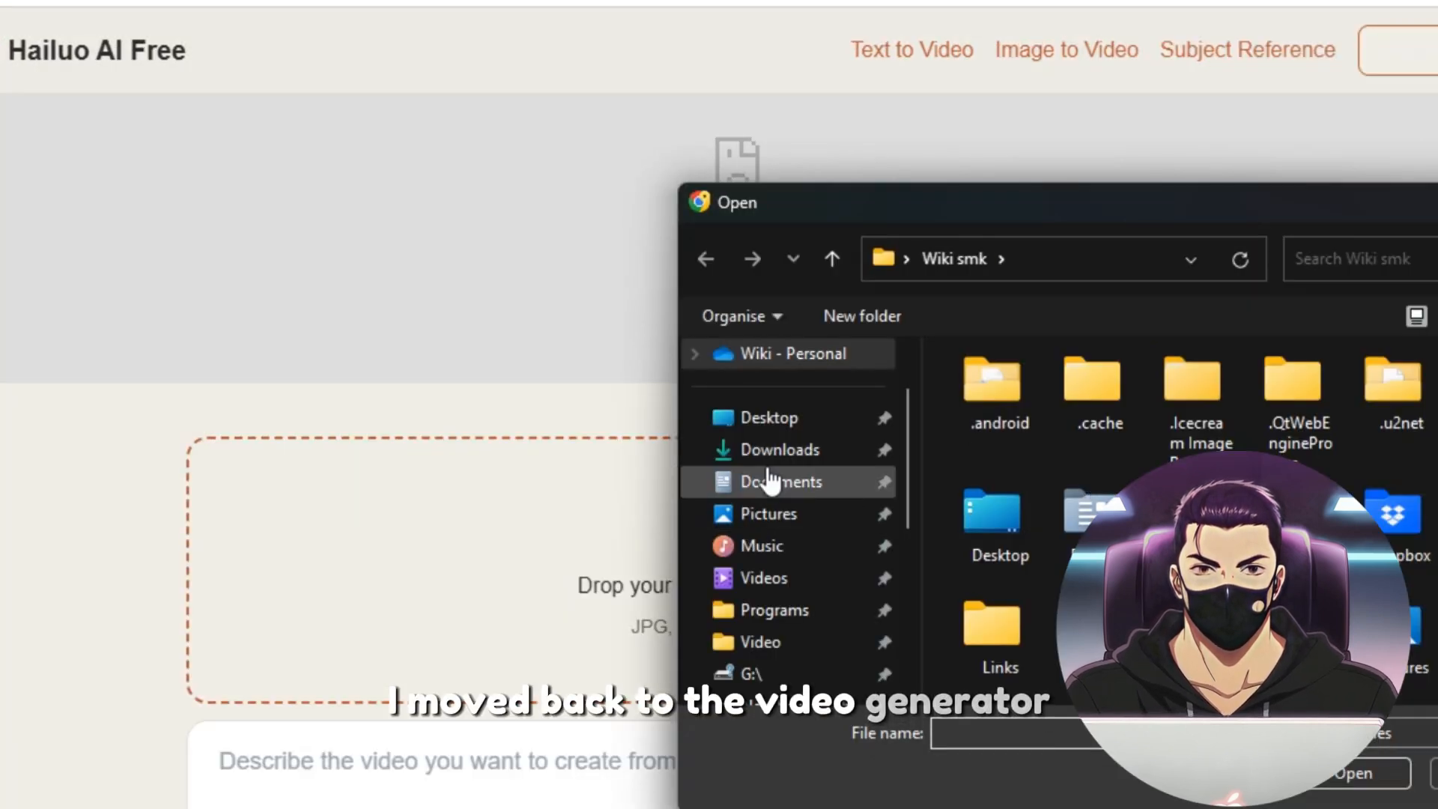
click(742, 453)
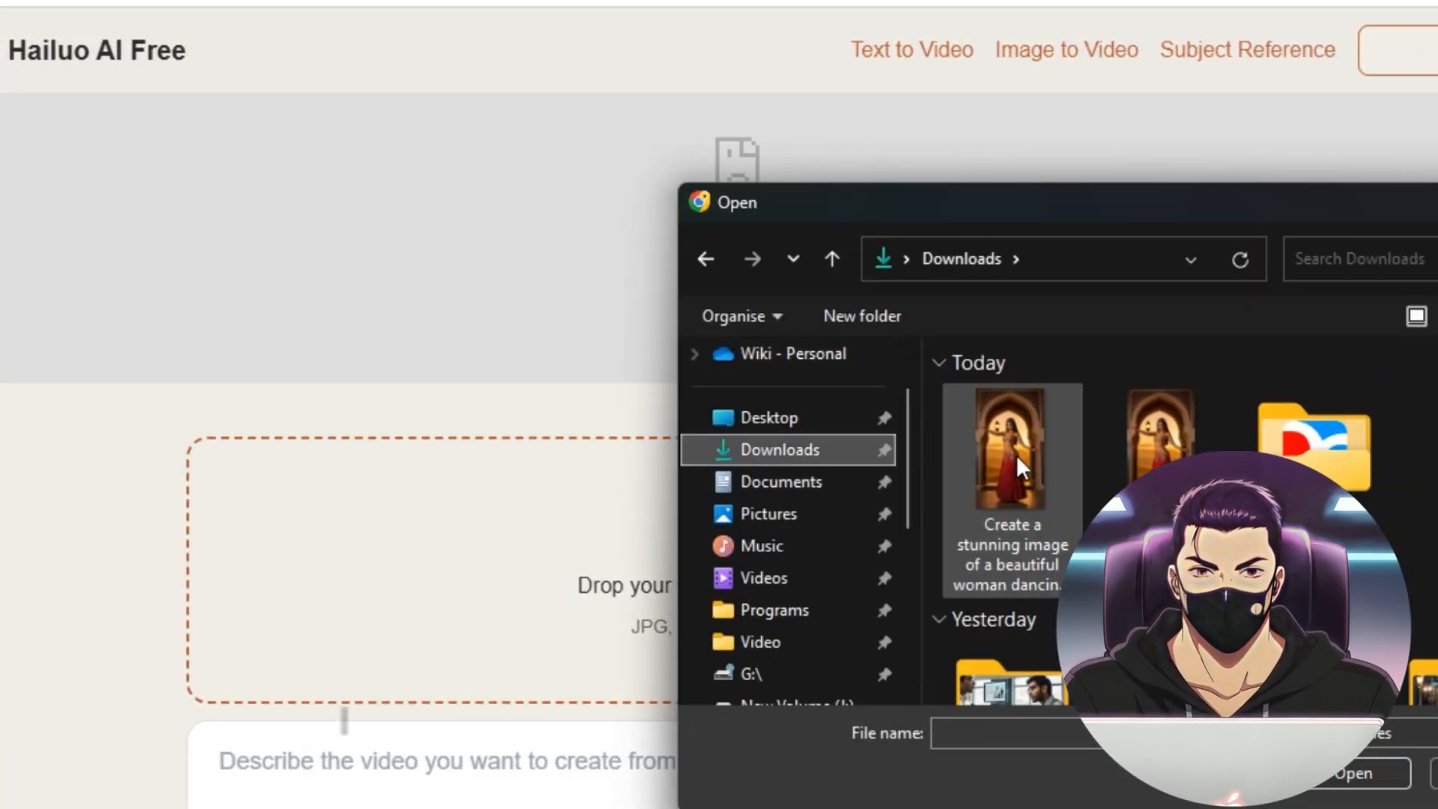
click(1017, 455)
click(1341, 775)
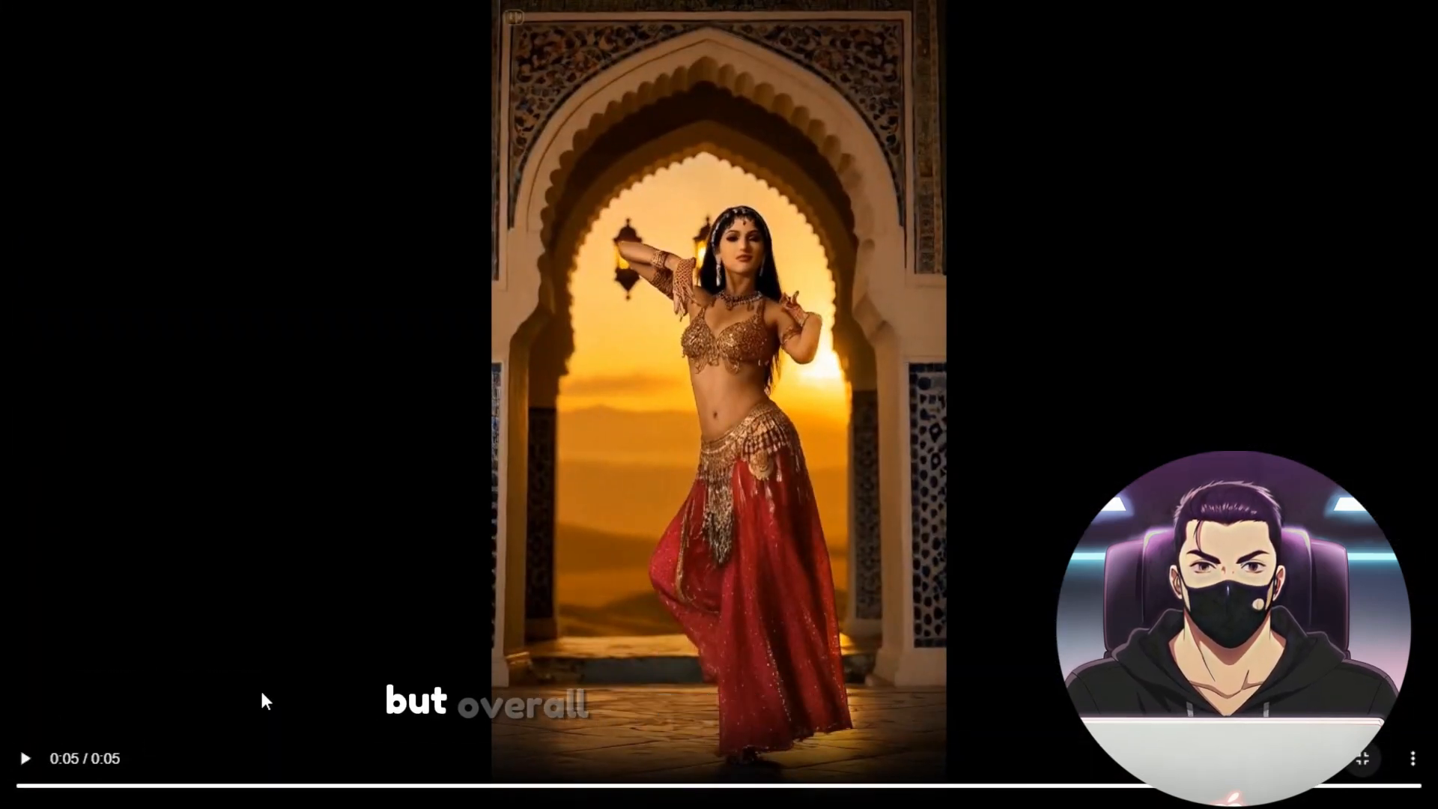
- Replay the generated Arabic dancer video in full screen
click(25, 759)
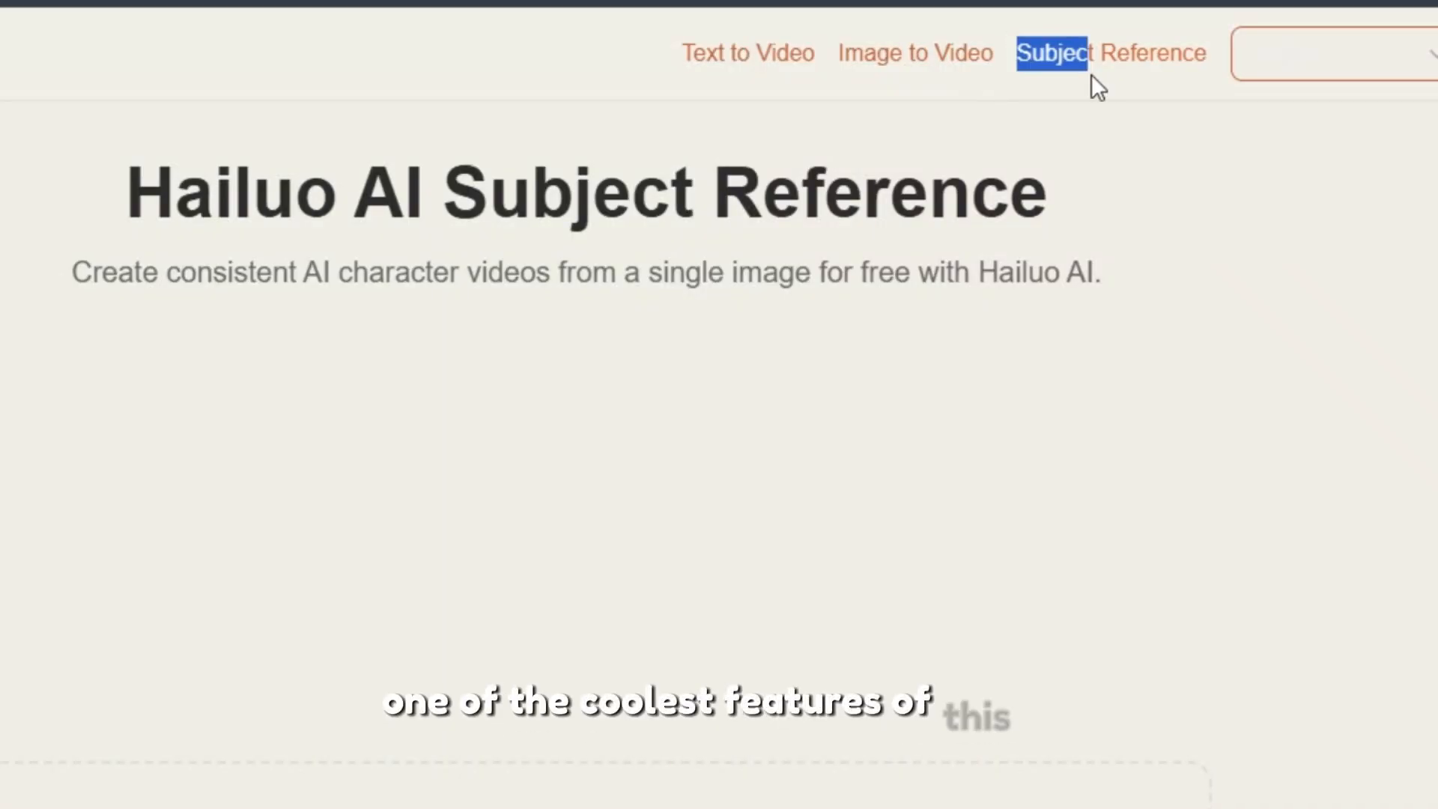
- Examine the Subject Reference page, including its sample character videos and the requirements for a usable front-facing reference photo
click(1216, 112)
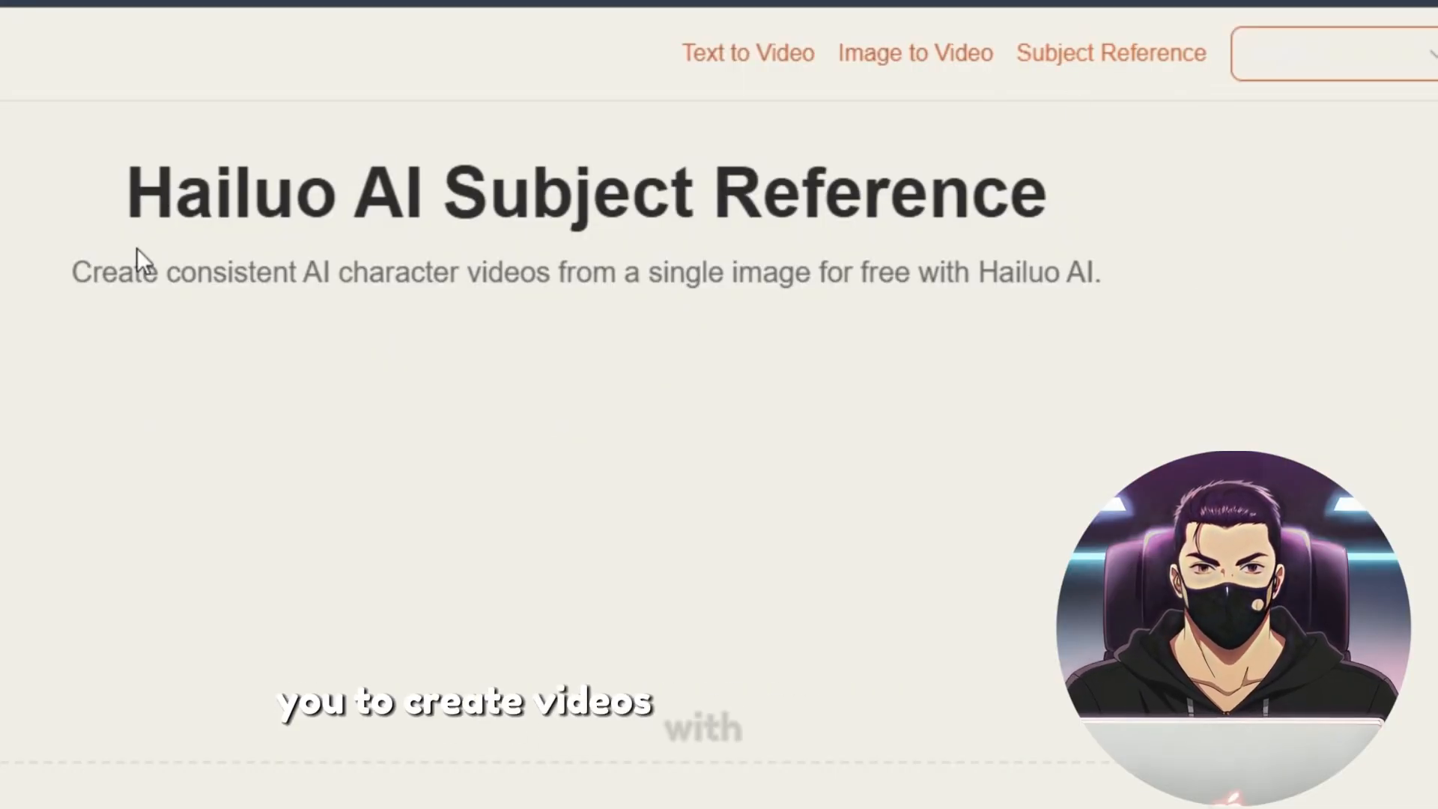
scroll(777, 356, down, 10)
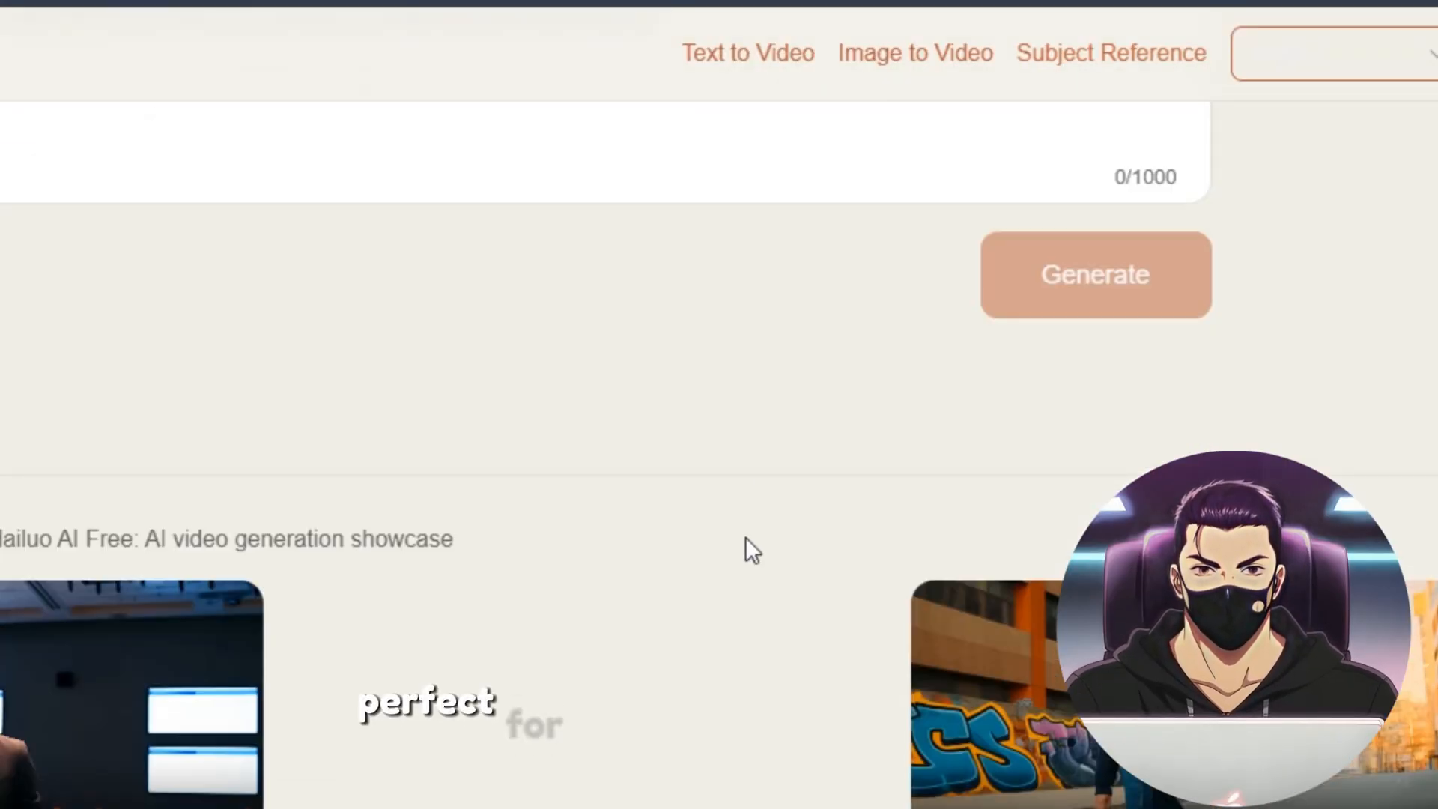
scroll(745, 547, down, 5)
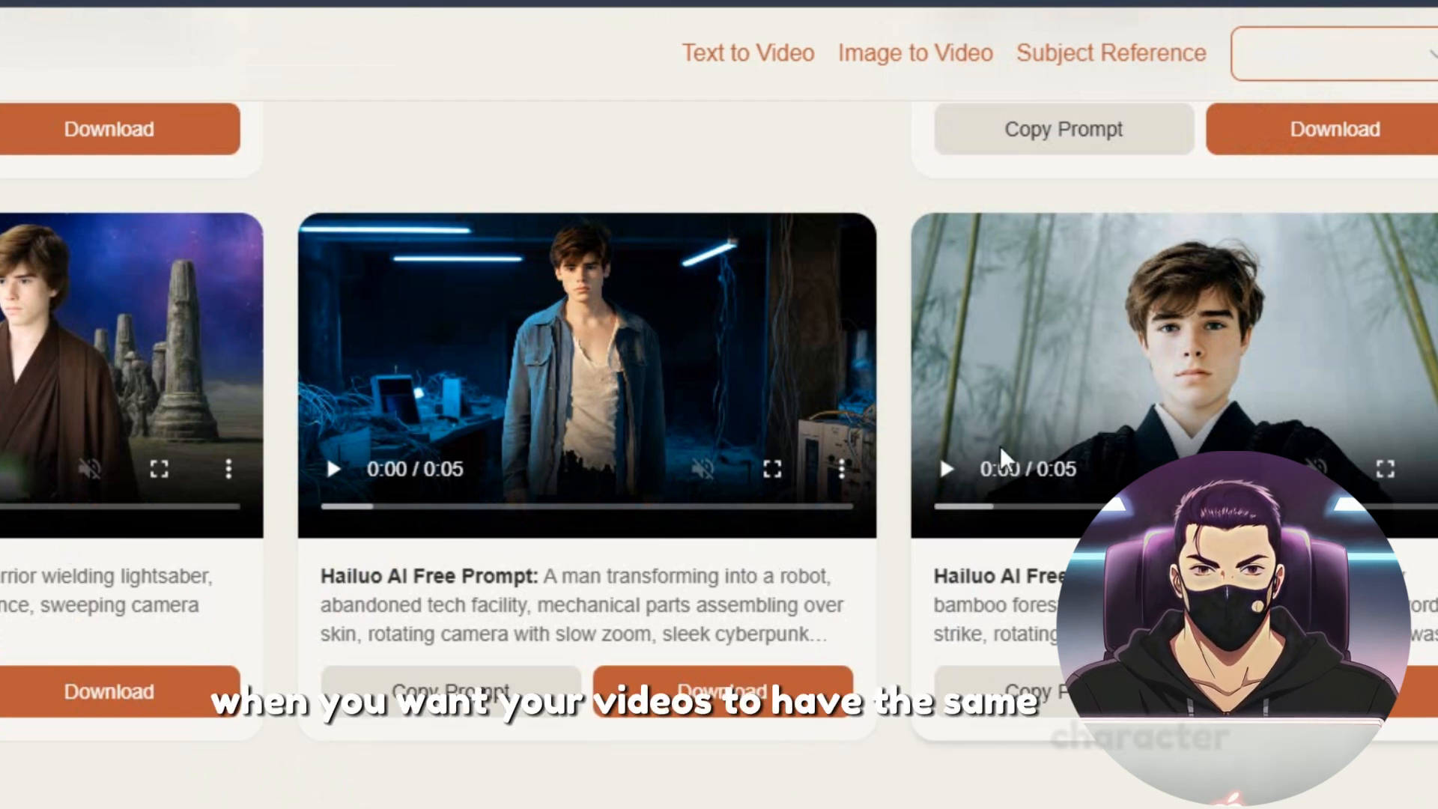
scroll(739, 556, down, 18)
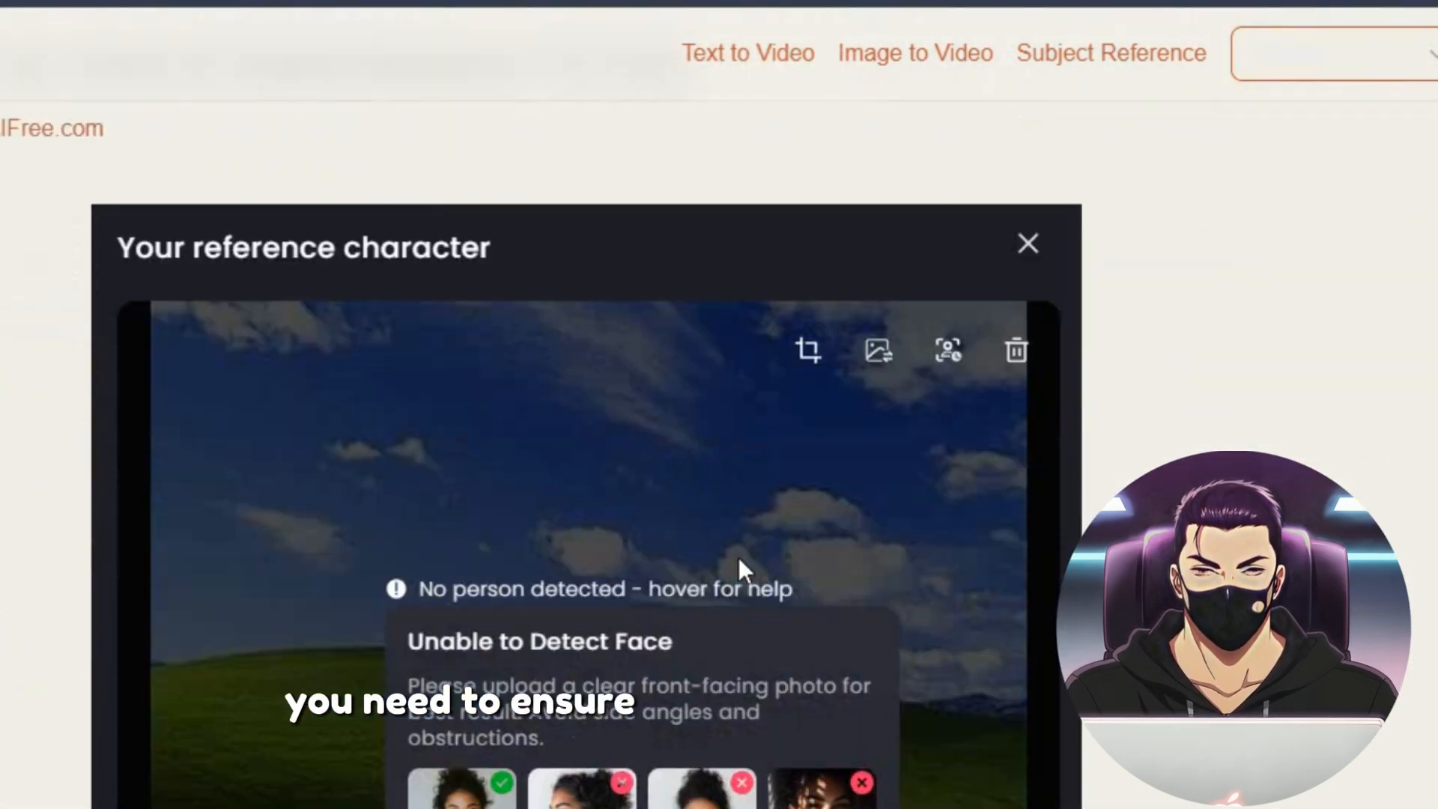
scroll(738, 557, down, 4)
scroll(738, 557, up, 2)
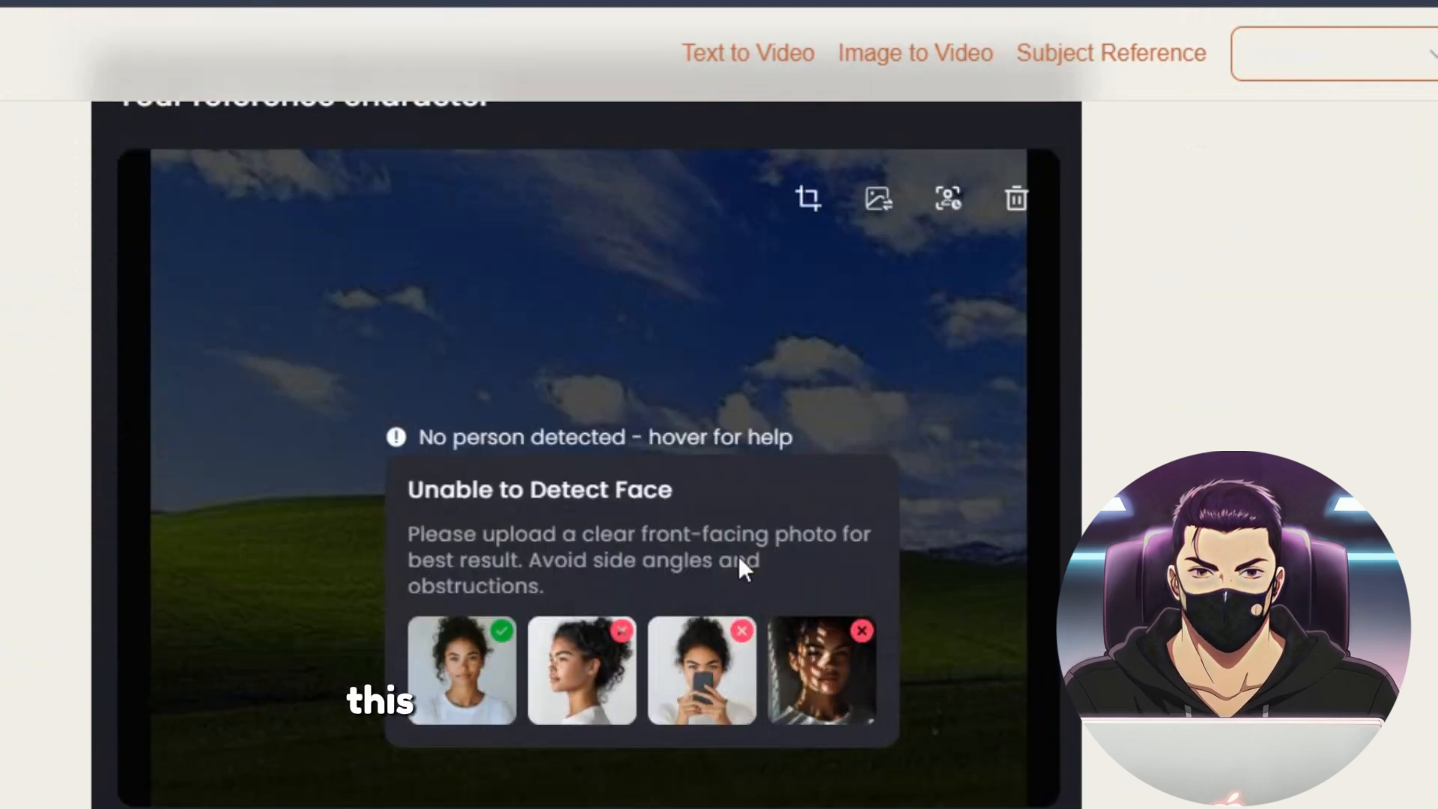
scroll(738, 558, up, 15)
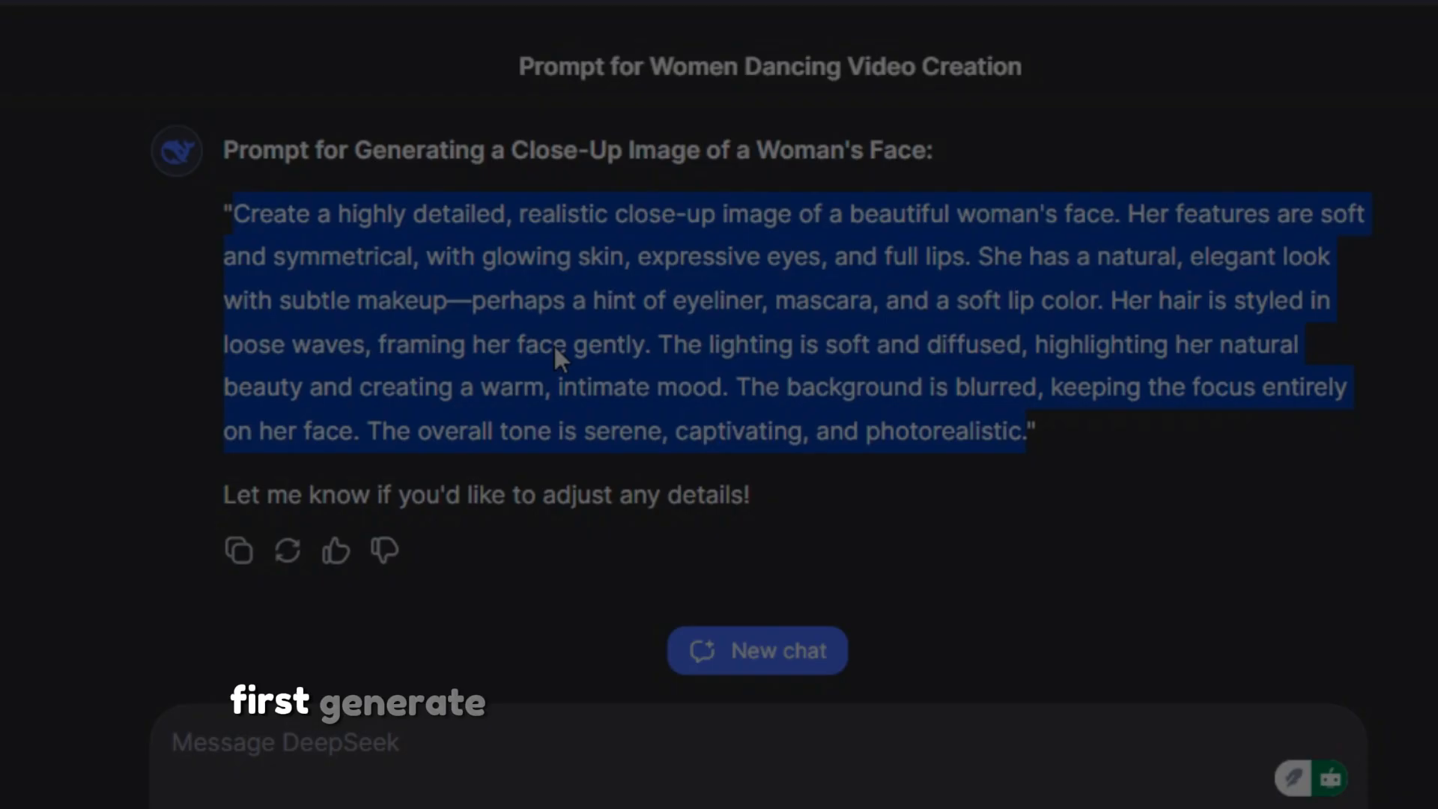
- In the DeepSeek chat, find the image prompt rewritten under 800 characters and select its phrase "beautiful woman dancing in Arabic"
click(596, 335)
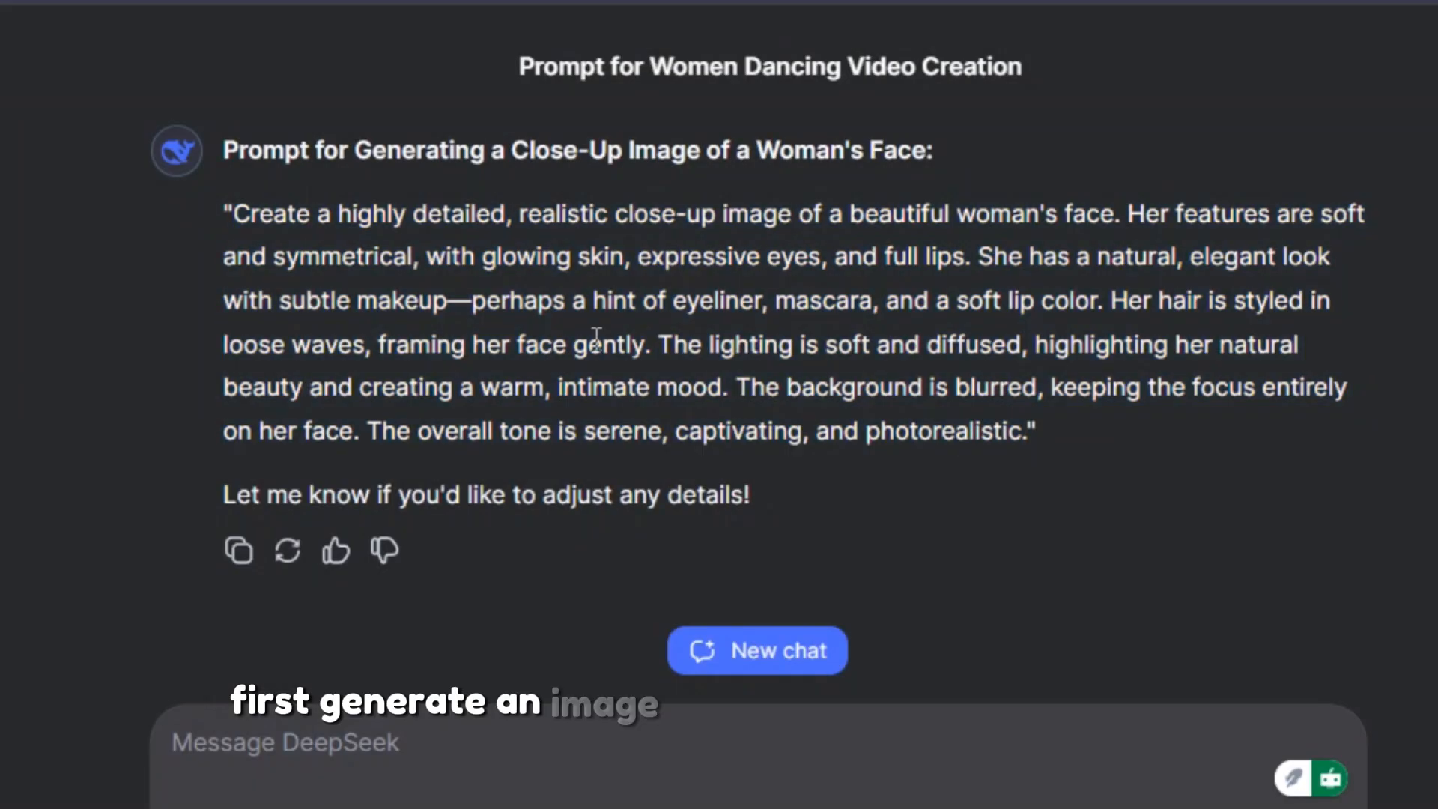
scroll(685, 370, up, 6)
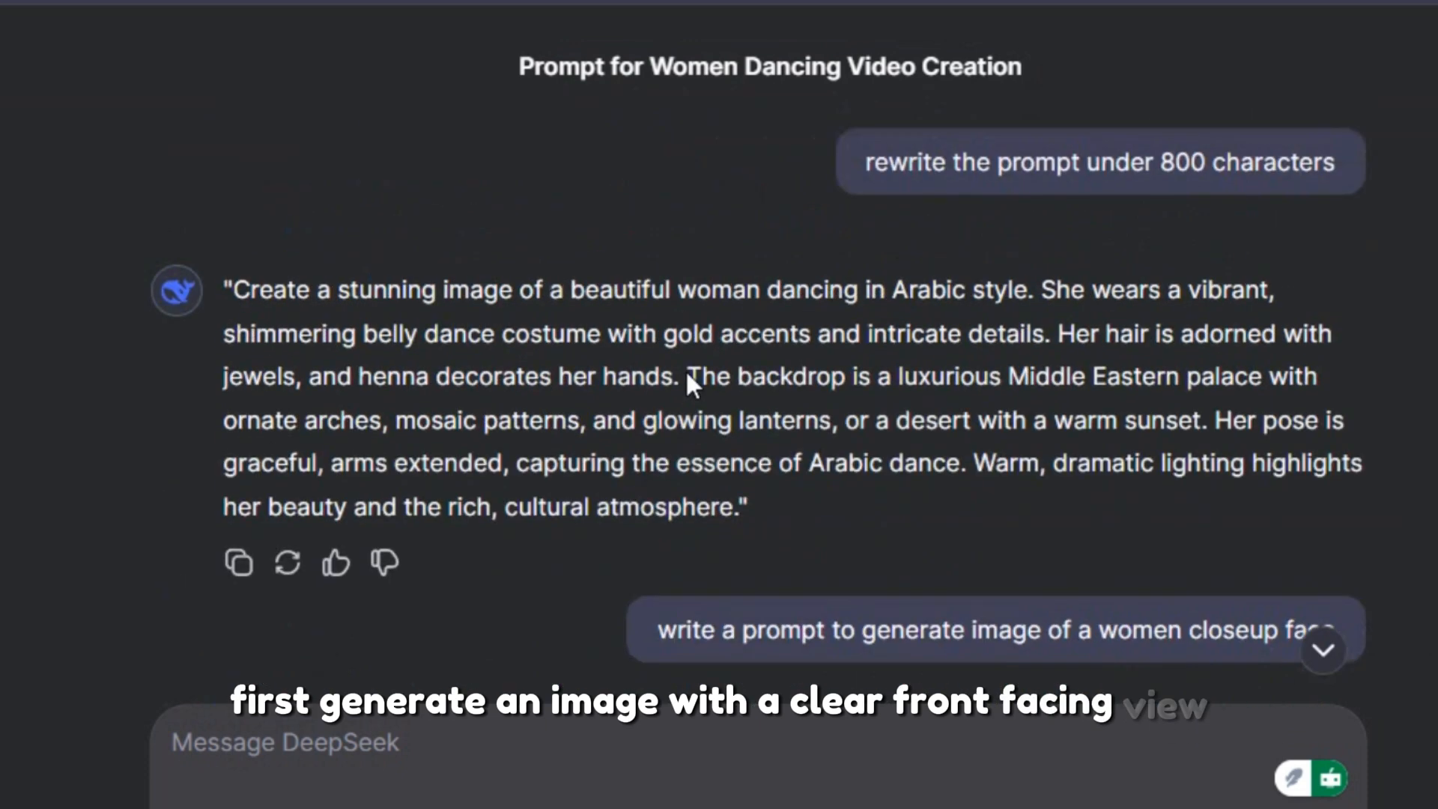
drag(565, 291, 969, 296)
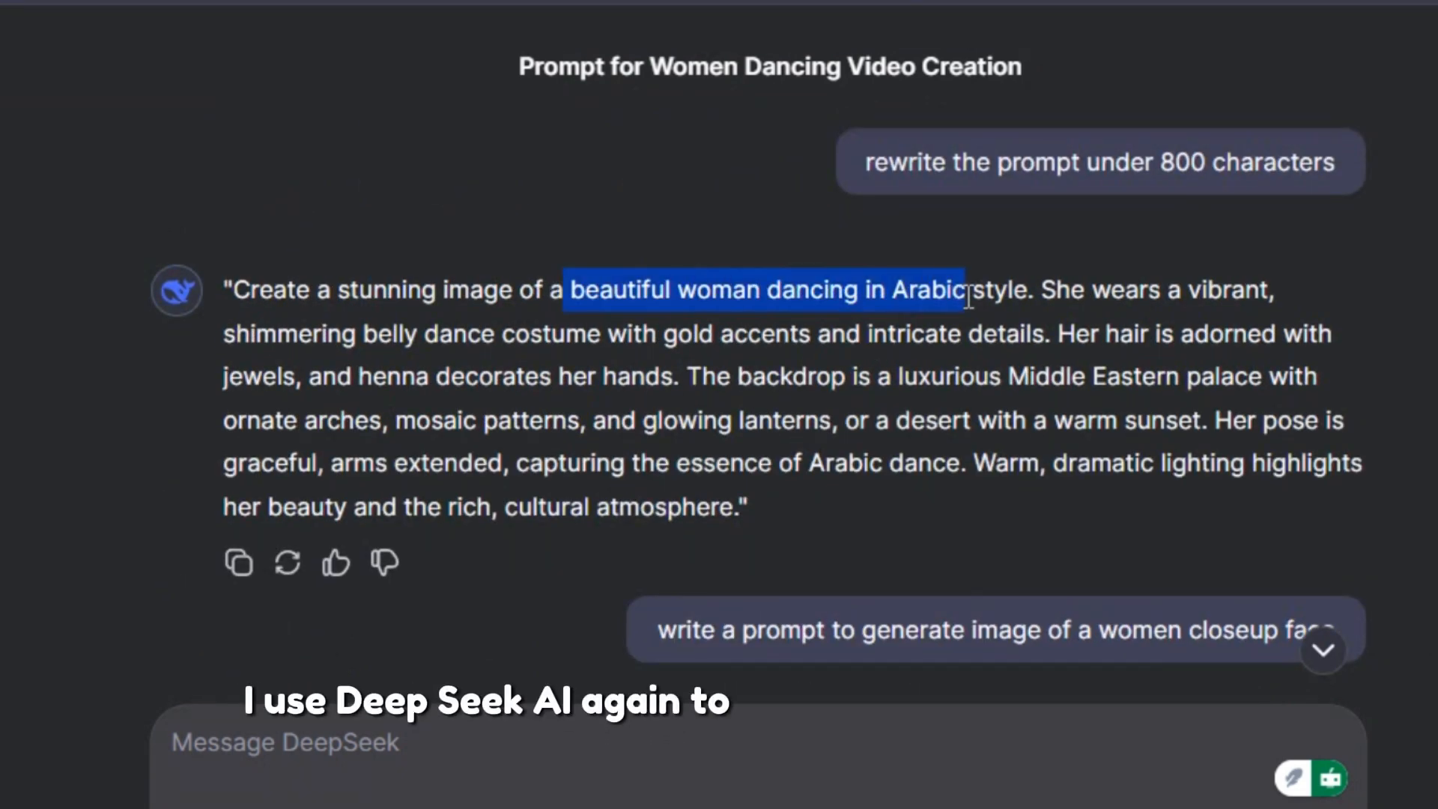
right_click(1029, 291)
click(1064, 418)
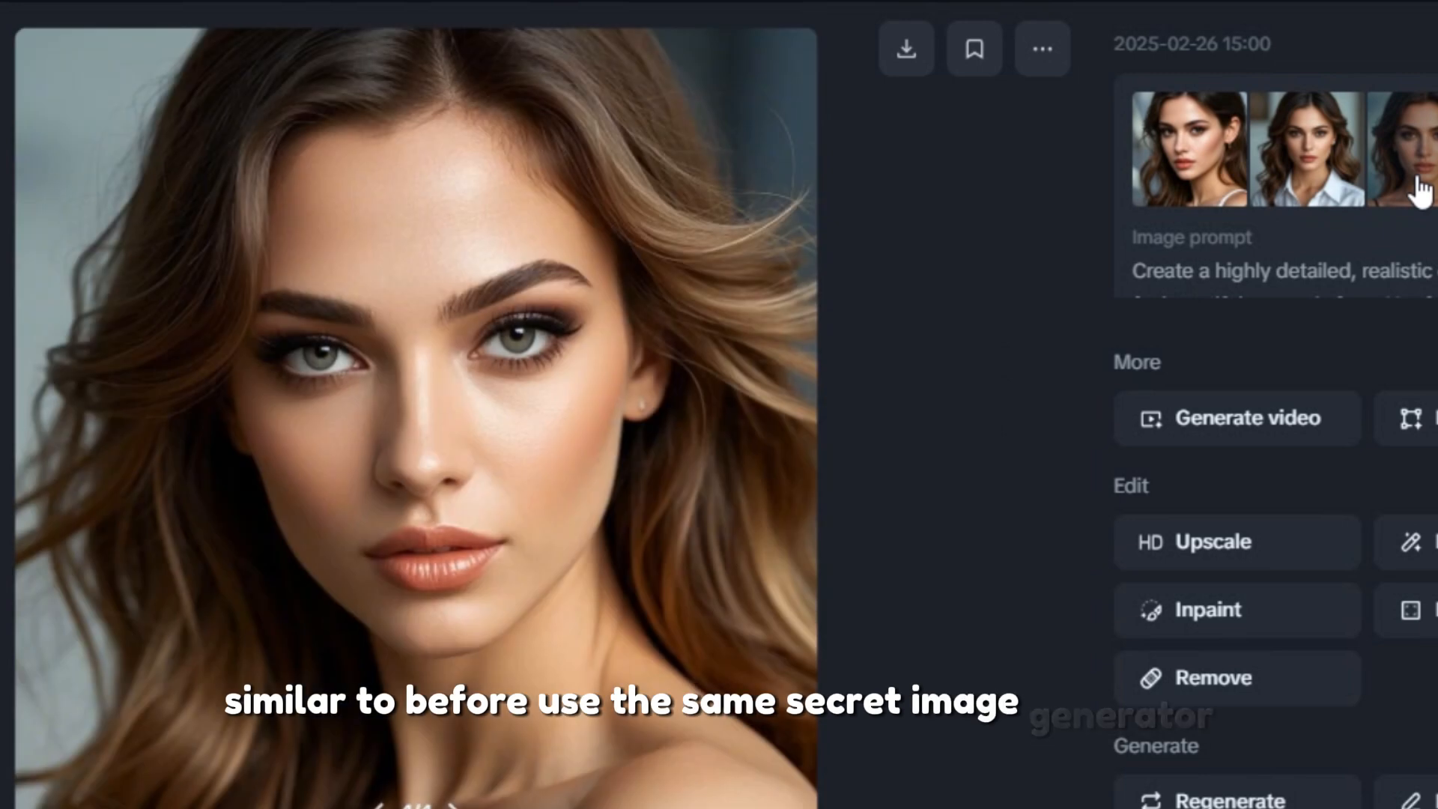
- Compare the generated close-up portraits of the woman's face in the image generator
click(1192, 193)
click(1427, 180)
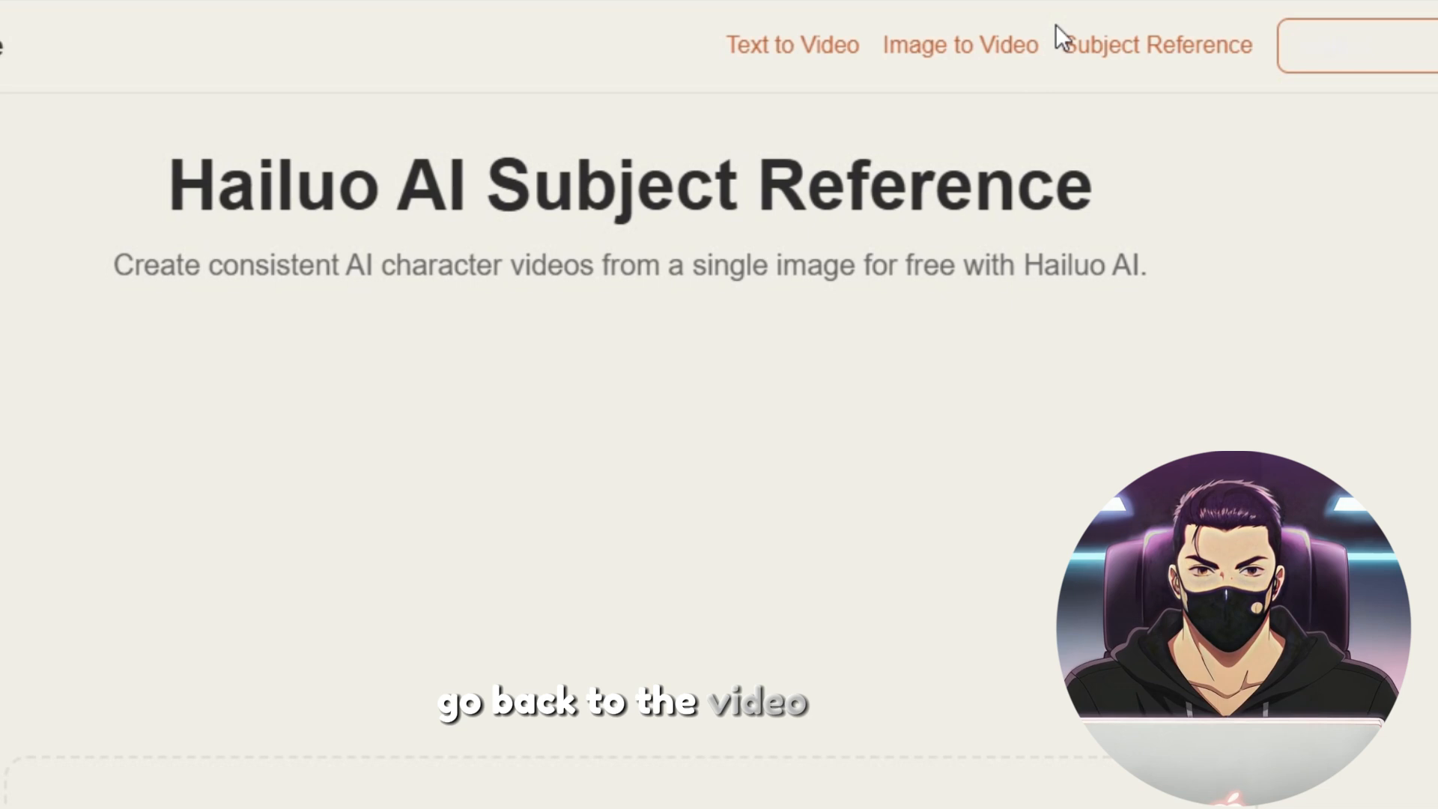
- Return to Hailuo AI's Subject Reference page and highlight the "dancing" prompt under the uploaded portrait
drag(1056, 25, 1246, 67)
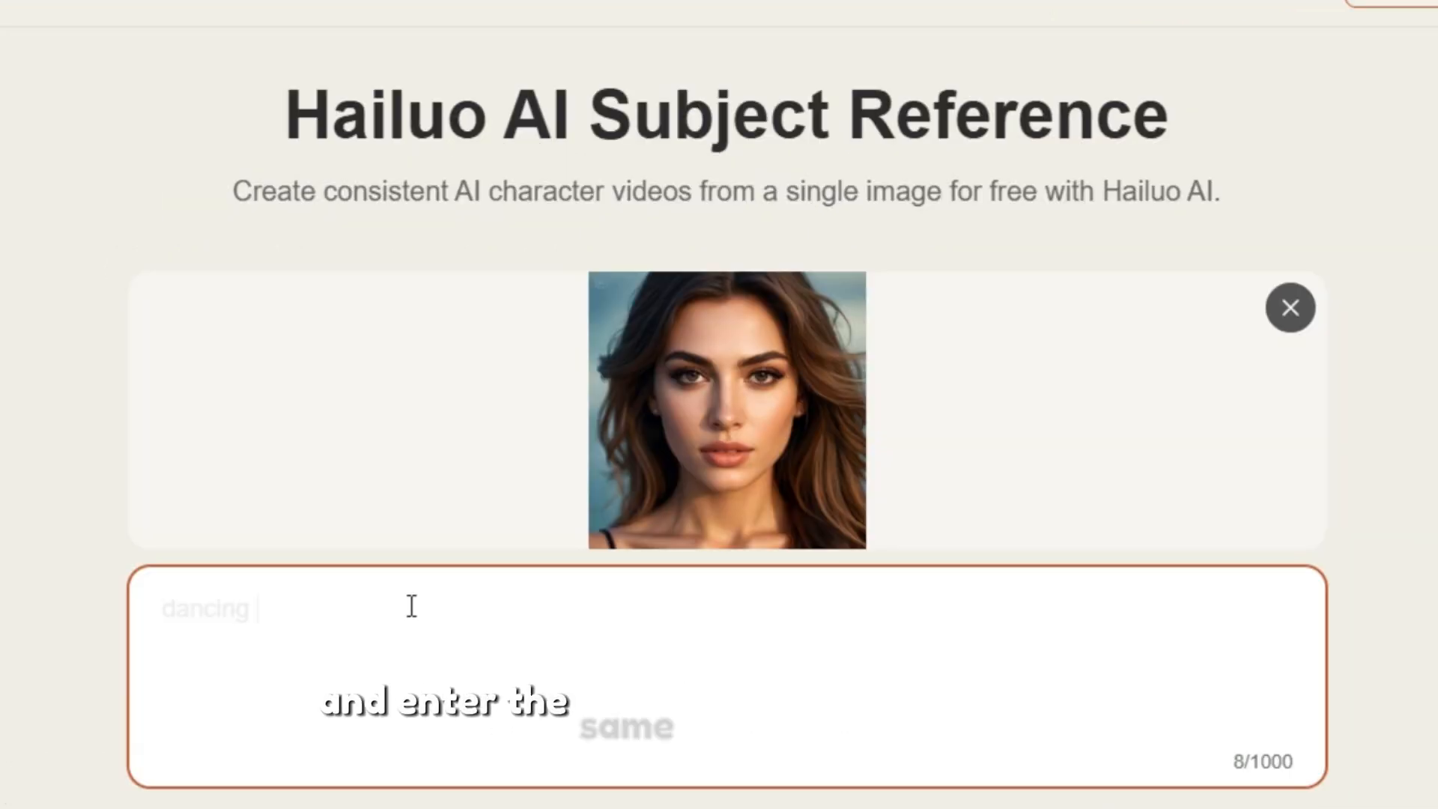
double_click(155, 599)
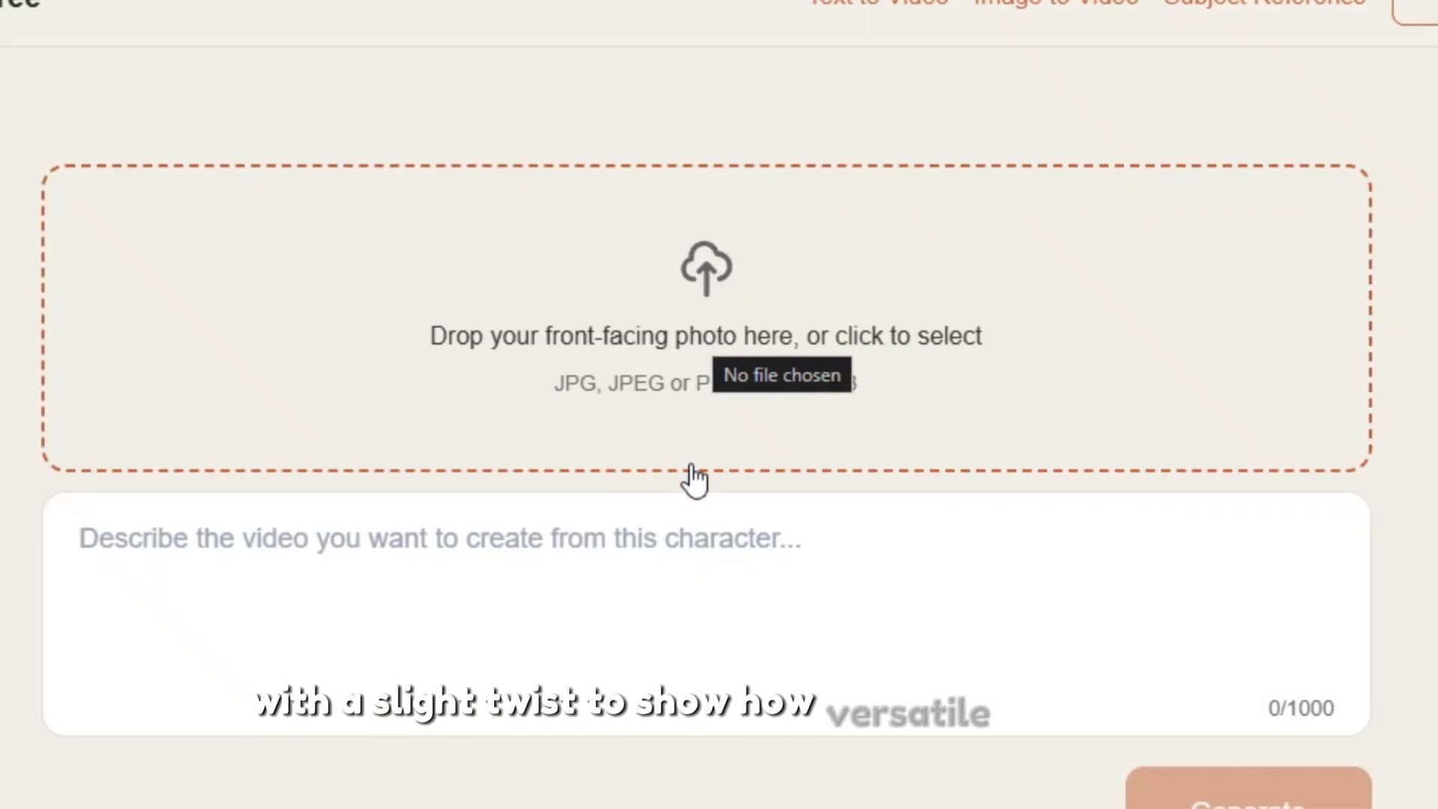
- Upload the woman's close-up portrait from the Downloads folder as the subject reference photo
click(696, 390)
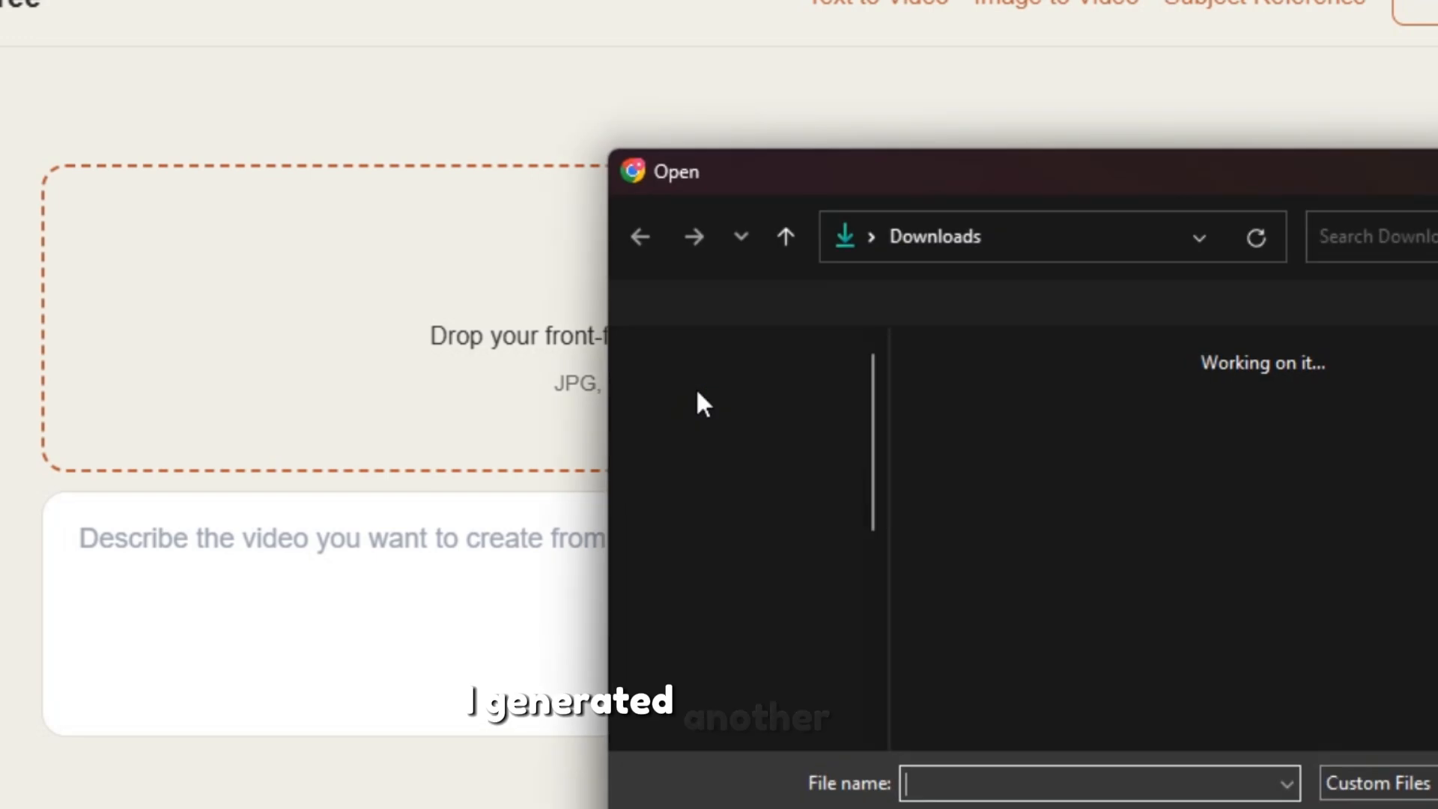
click(980, 442)
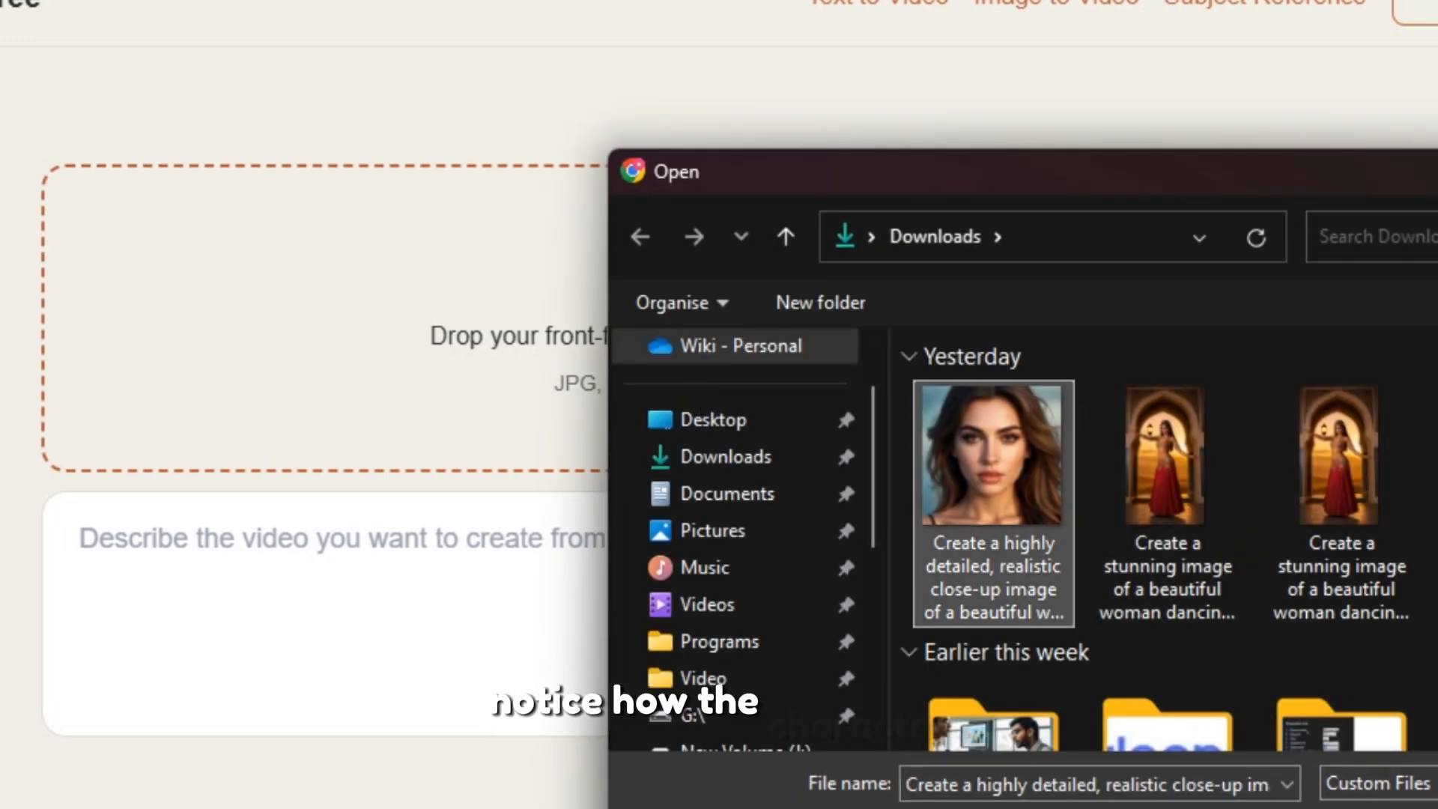
click(1408, 808)
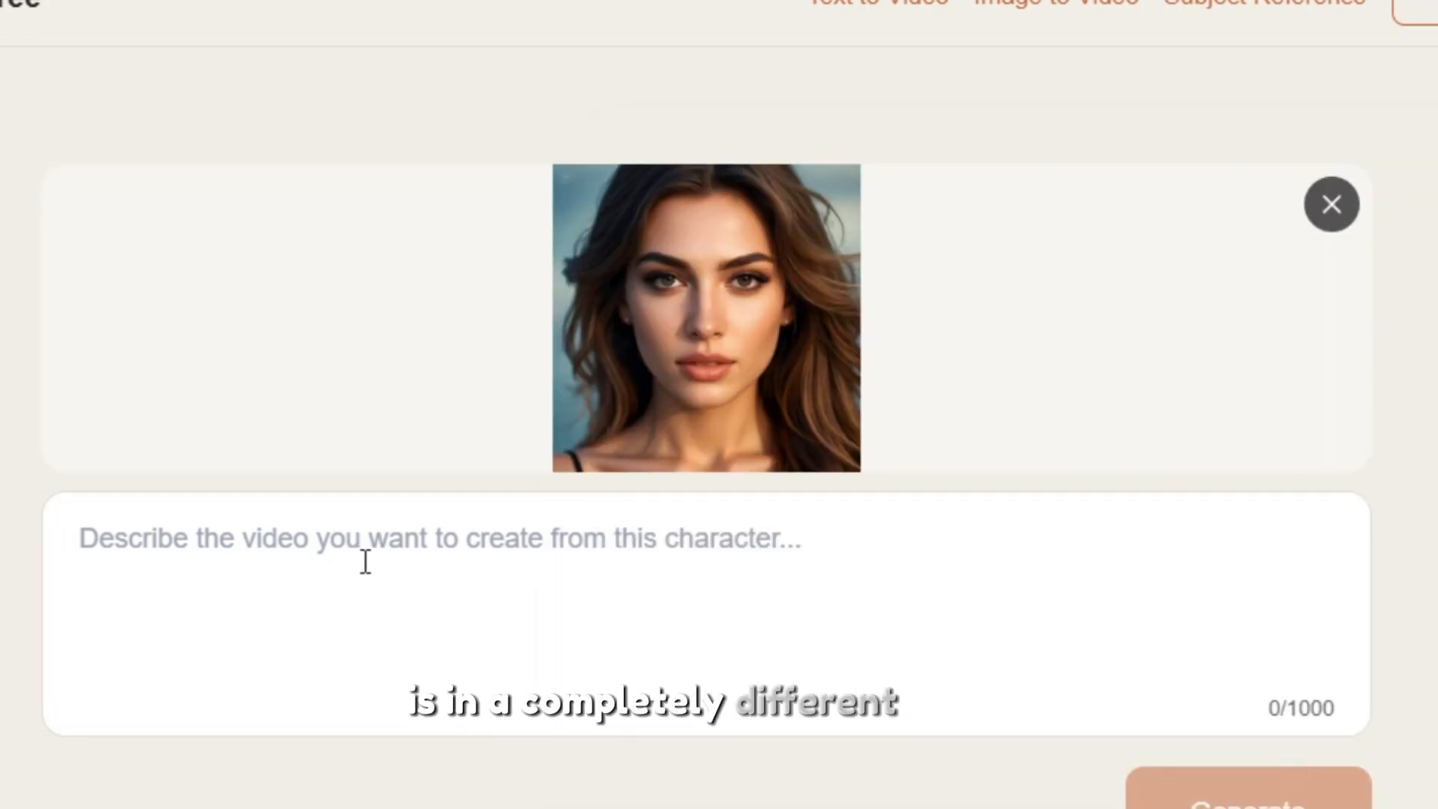
- Paste the prompt "sitting in a cafe drinking coffee" for the reference character and generate the video
click(138, 546)
right_click(137, 546)
click(258, 191)
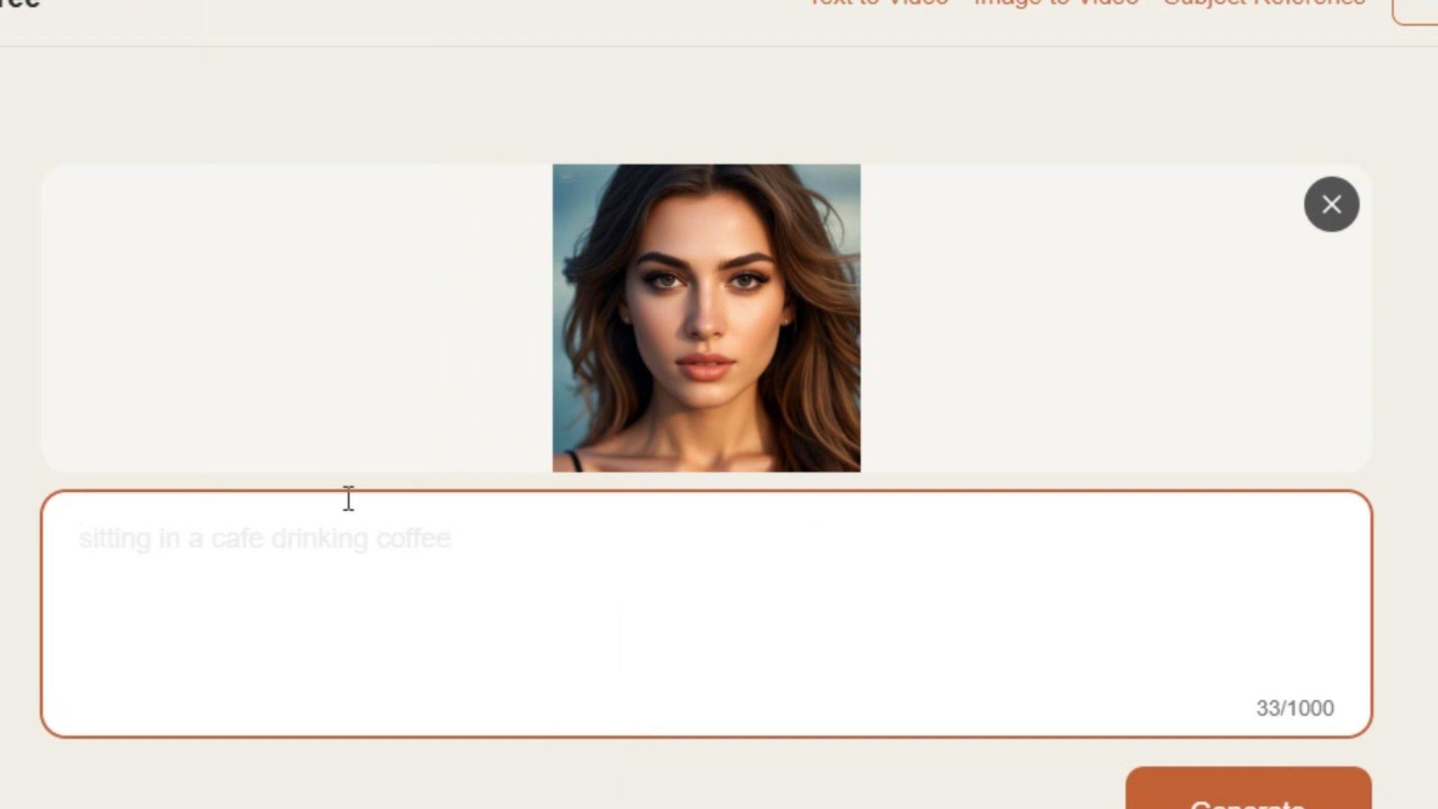
drag(453, 548, 51, 543)
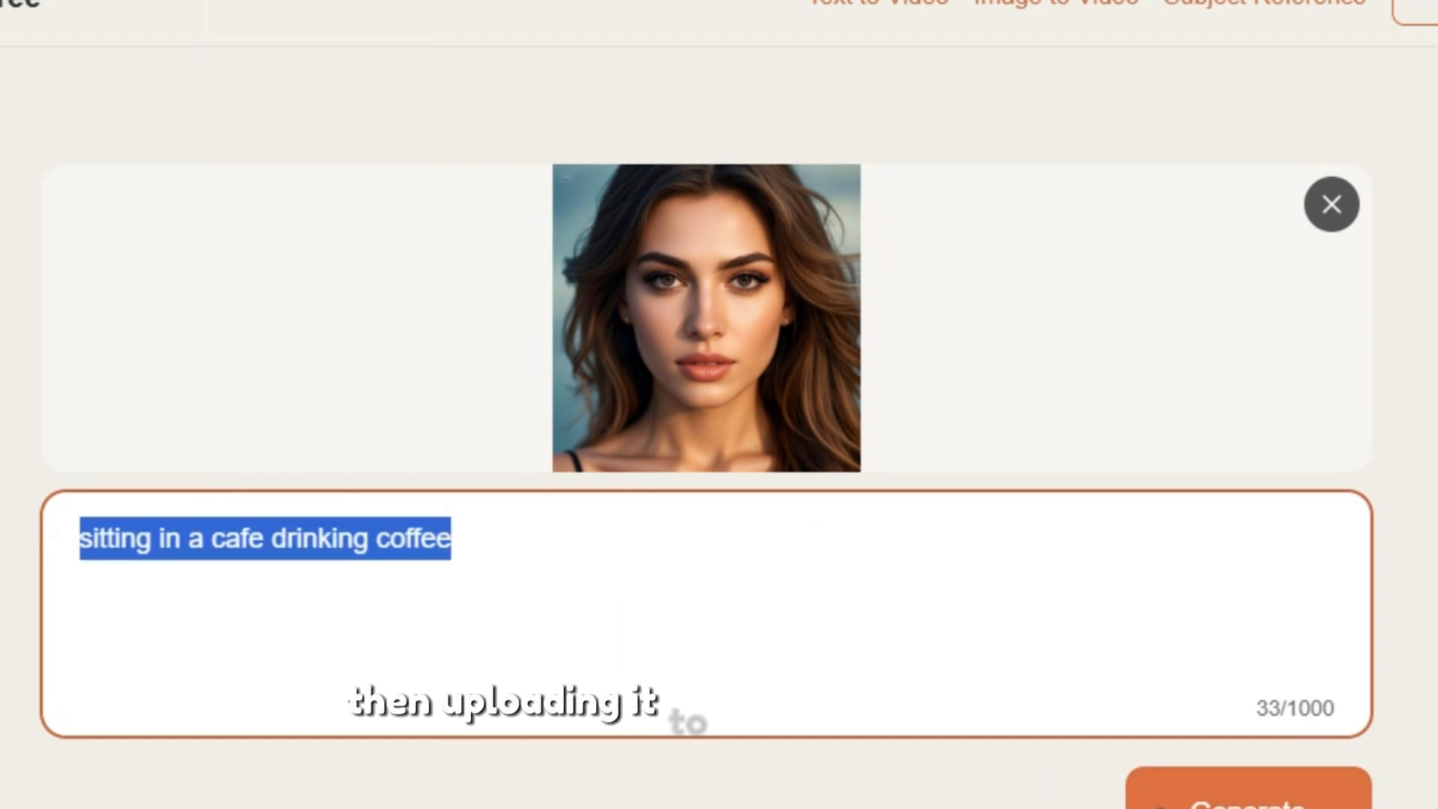
click(1159, 800)
scroll(497, 586, down, 6)
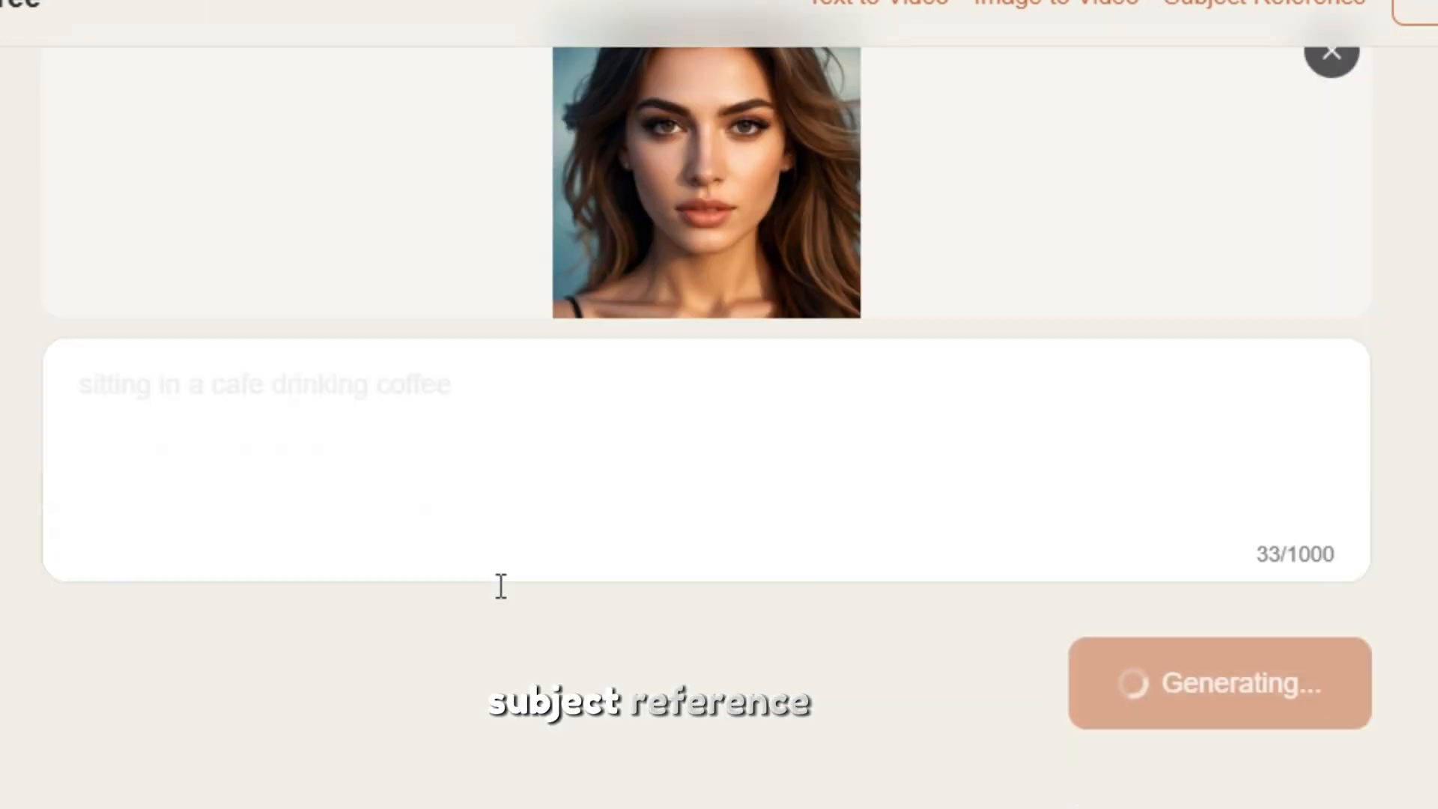